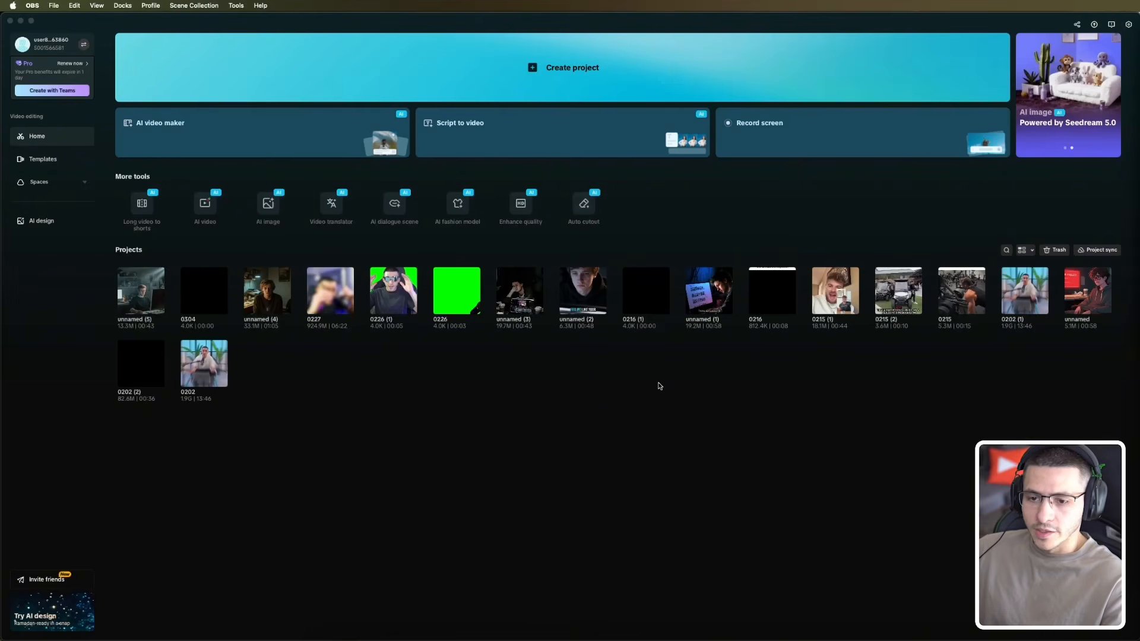
Step: Open the AI video maker and browse its trending inspiration videos
left_click(496, 400)
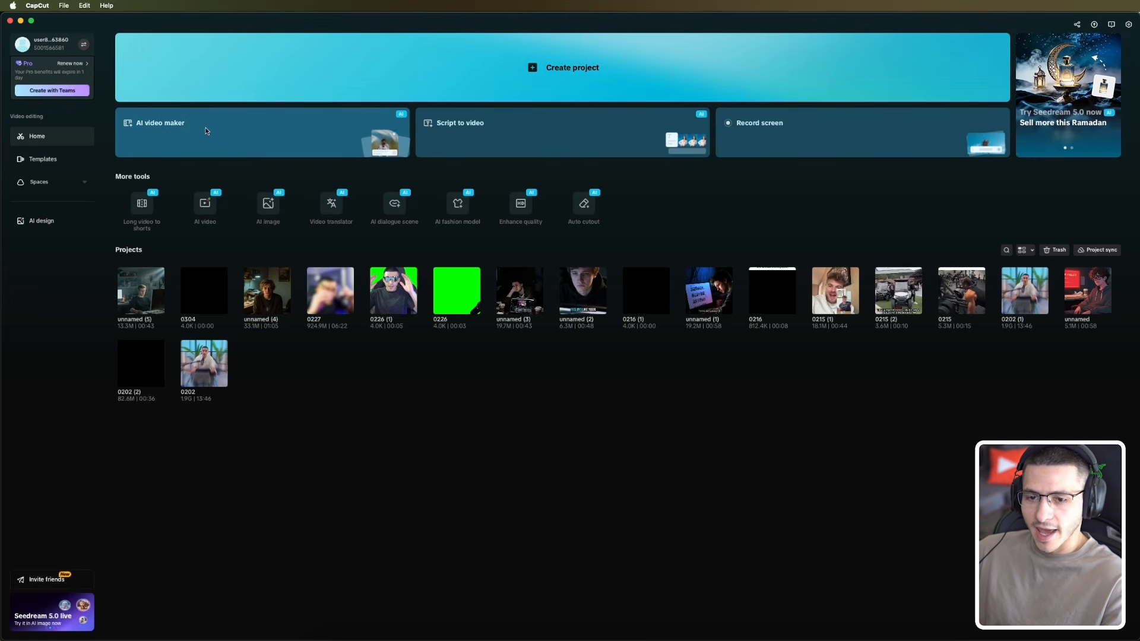
left_click(227, 129)
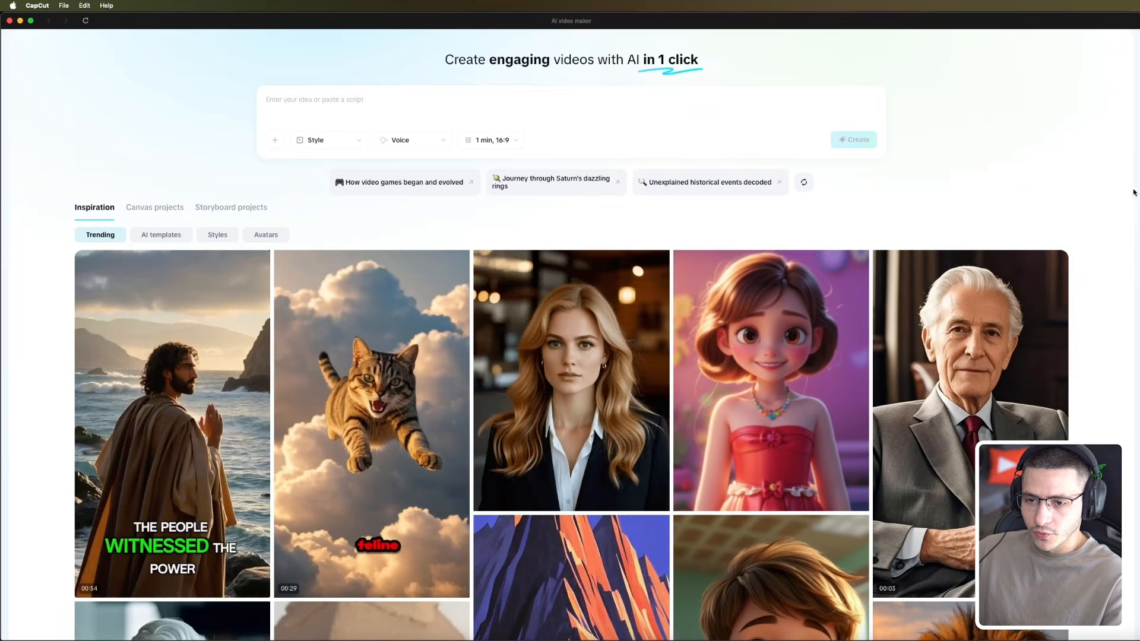
scroll(1100, 247, "down", 15)
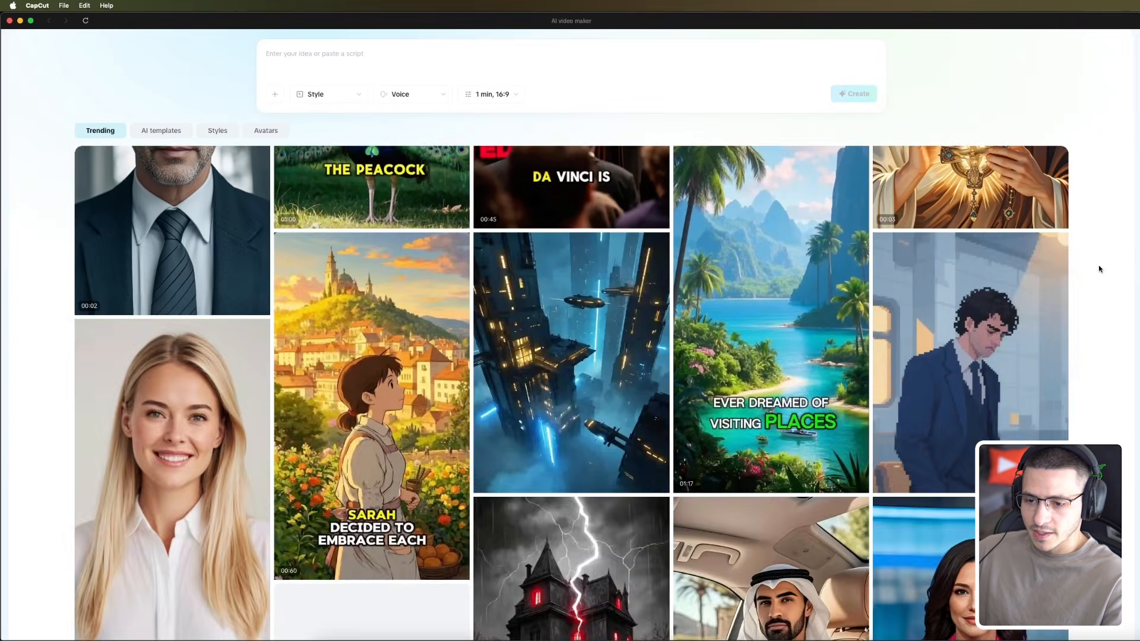
scroll(1099, 269, "down", 5)
scroll(1099, 269, "up", 10)
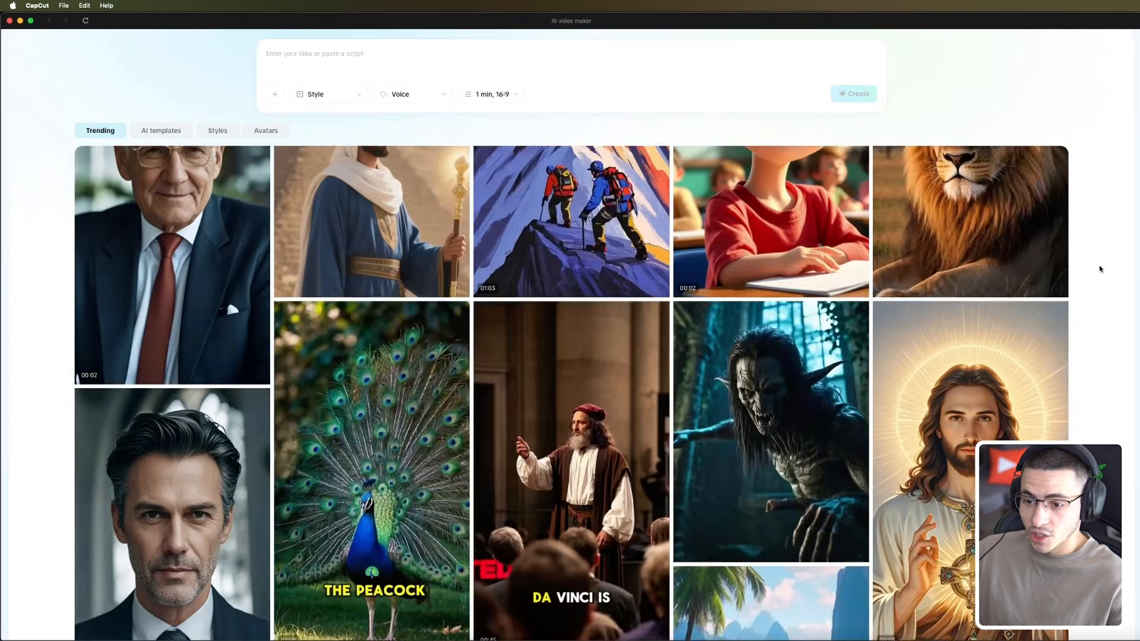
scroll(1100, 267, "up", 10)
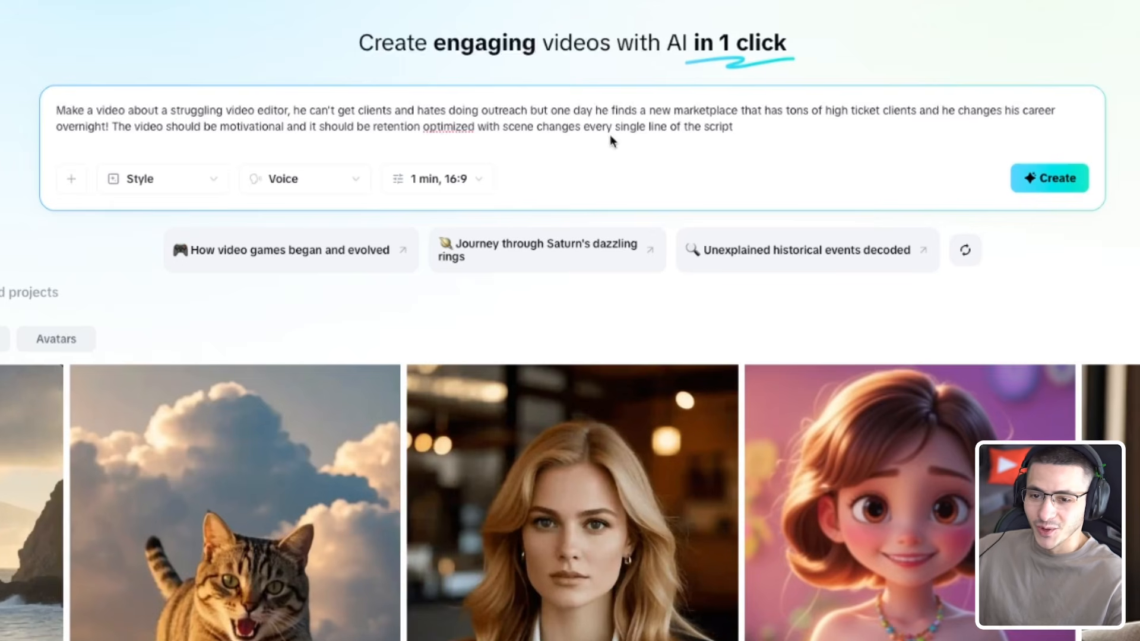
Step: Set the aspect ratio to 9:16 and create a 1-minute video brief from the struggling video editor prompt
left_click_drag(734, 127, 423, 126)
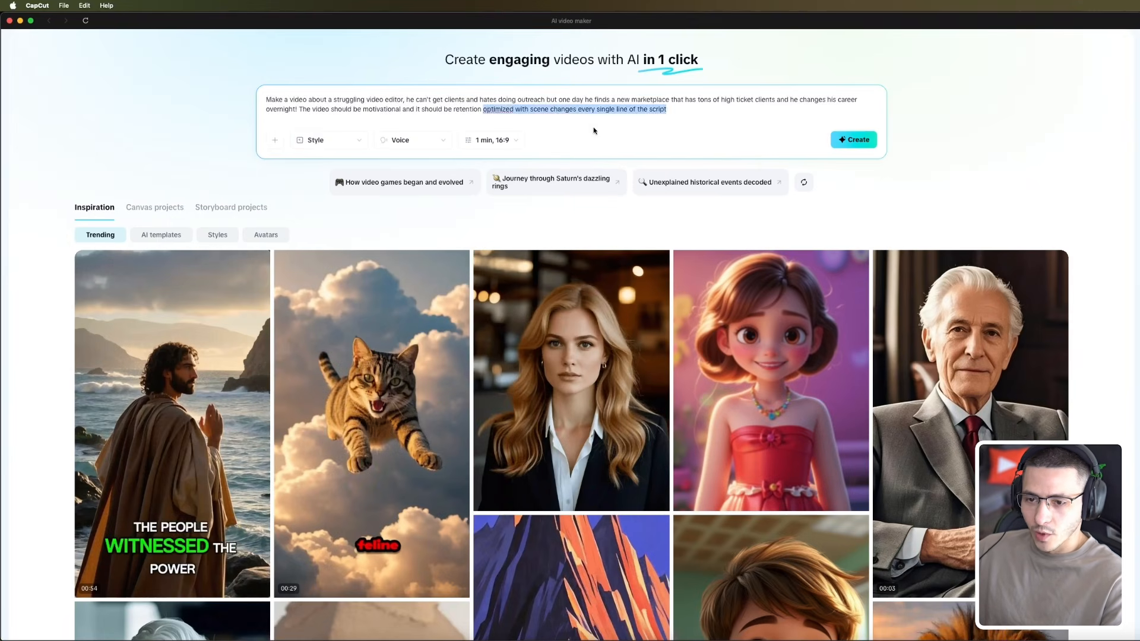
left_click(607, 154)
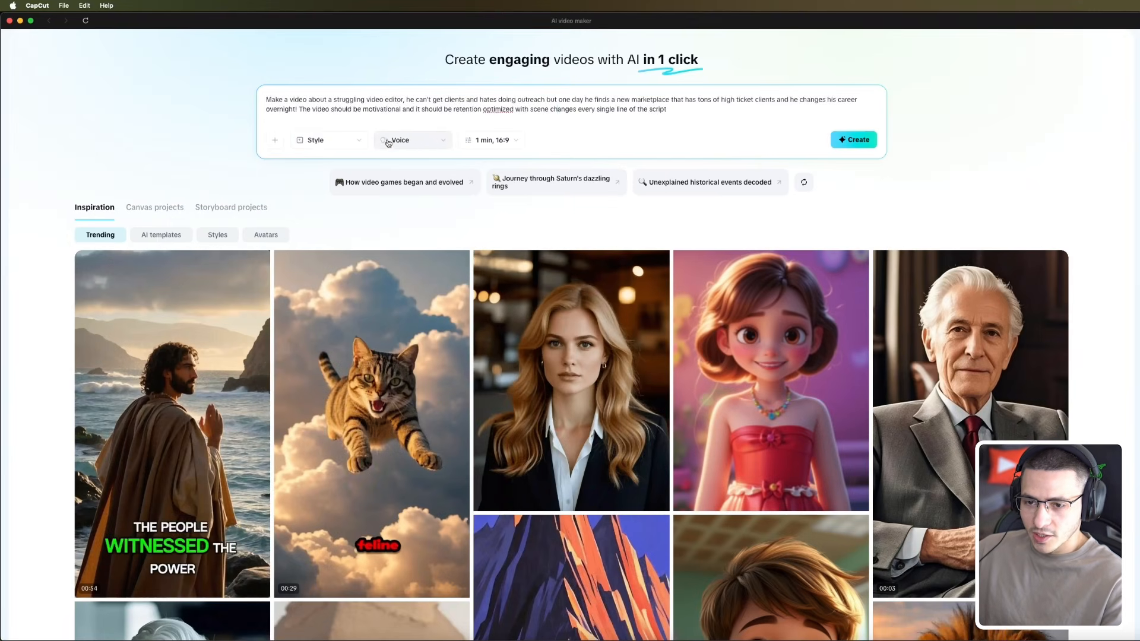
left_click(495, 140)
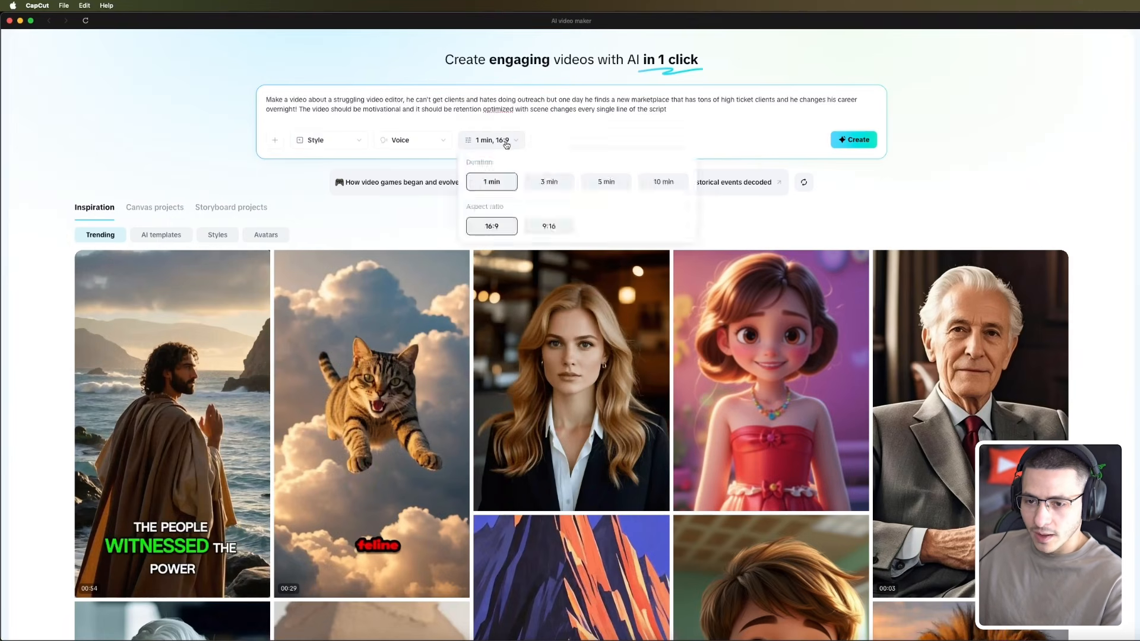
left_click(551, 227)
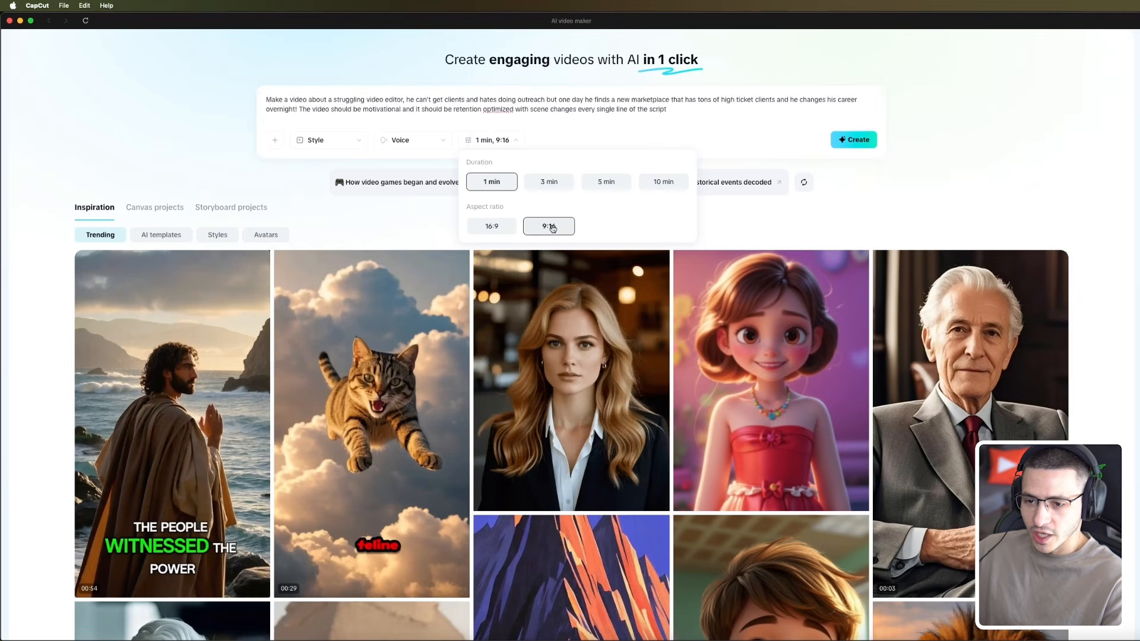
left_click(549, 136)
left_click(843, 141)
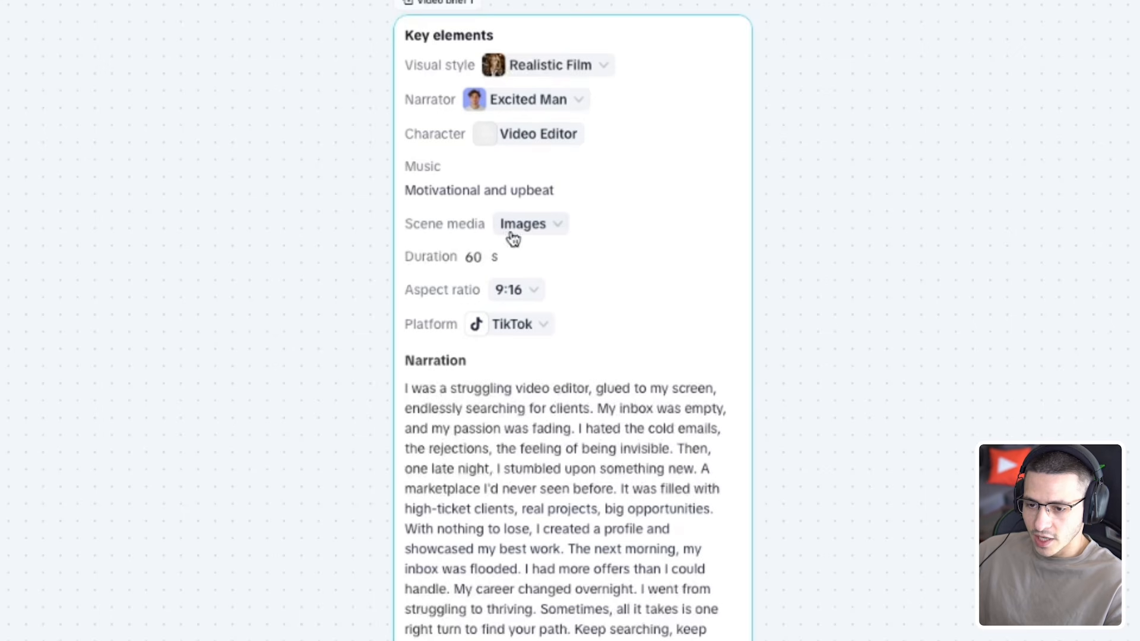
Step: Set the brief's scene media to video clips and the platform to TikTok, and generate the video
left_click(574, 313)
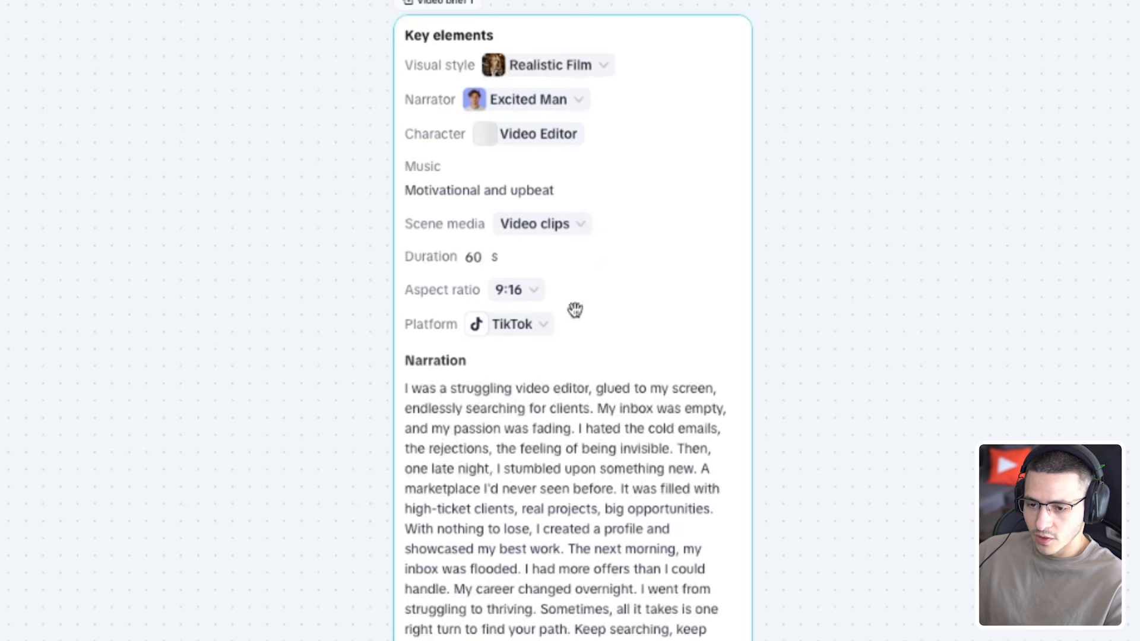
left_click(532, 333)
left_click(547, 369)
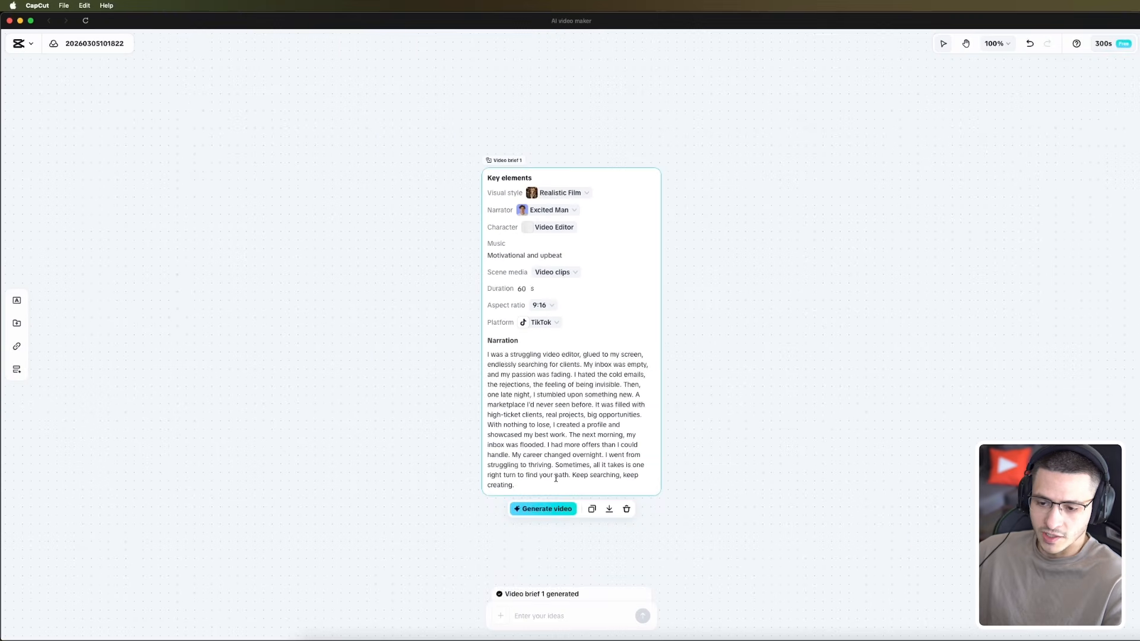
left_click(538, 509)
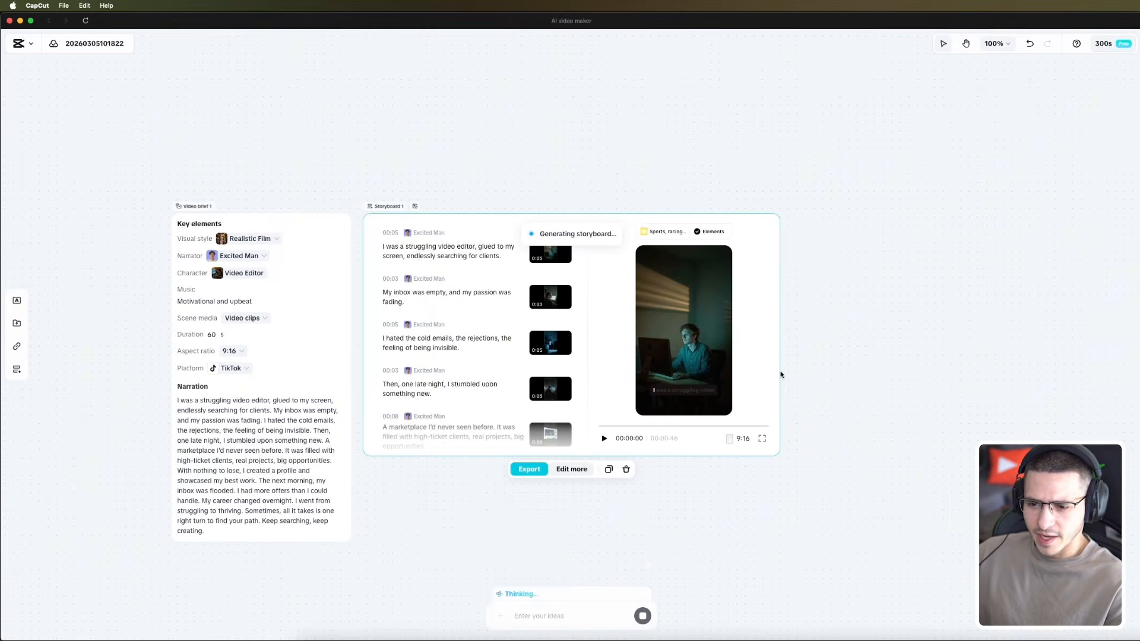
Step: Review the lines and scenes of the generated storyboard and play its preview
scroll(491, 325, "down", 4)
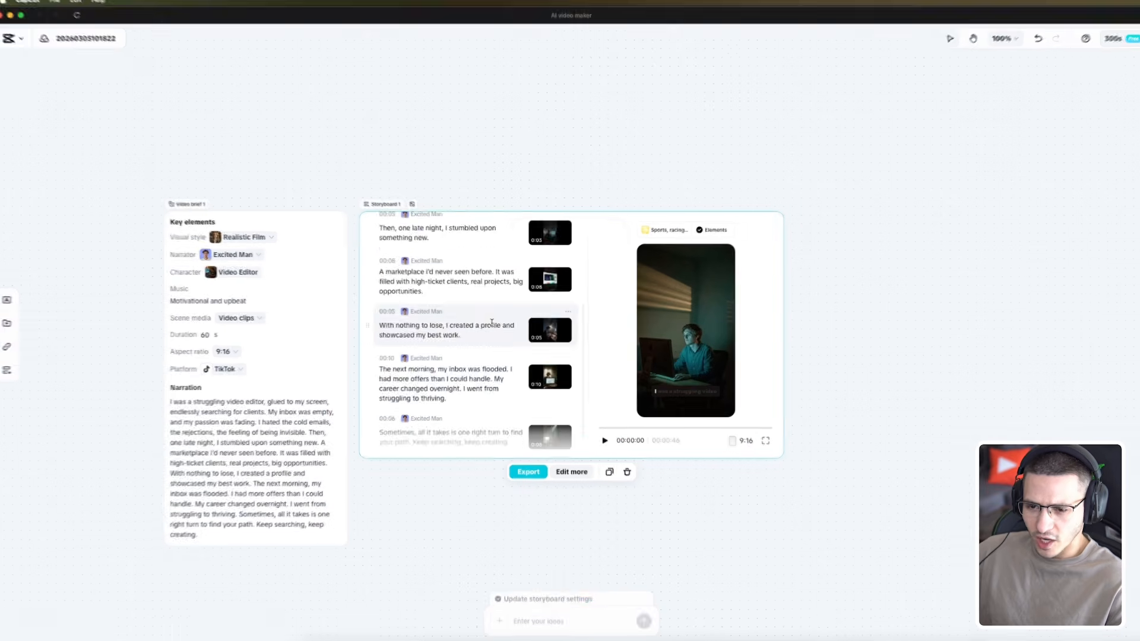
scroll(506, 334, "up", 4)
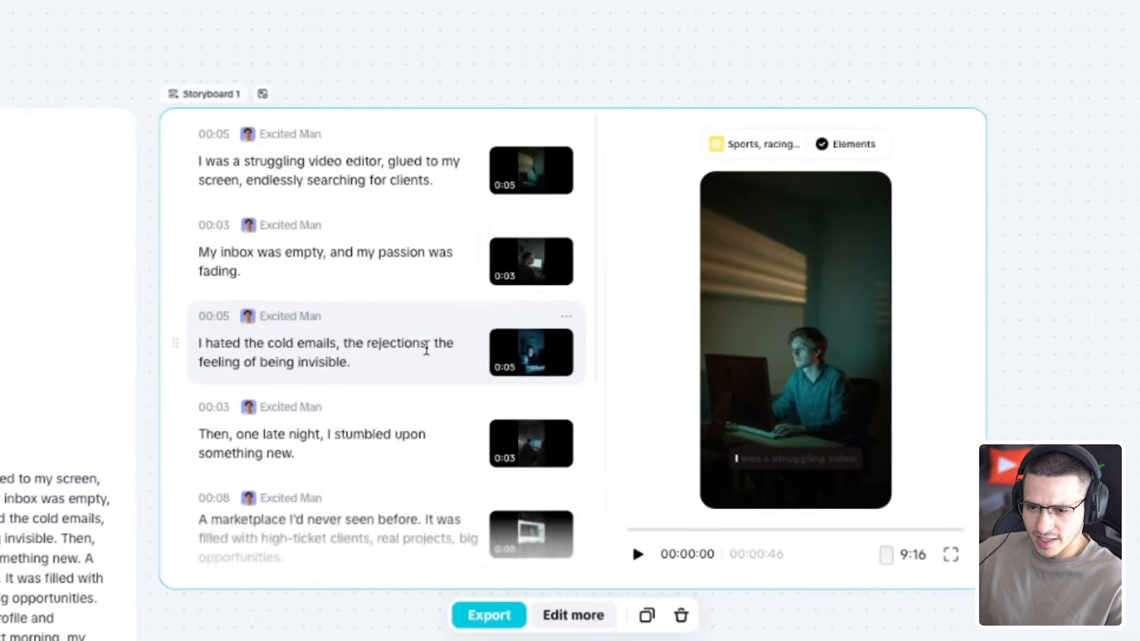
scroll(427, 350, "down", 5)
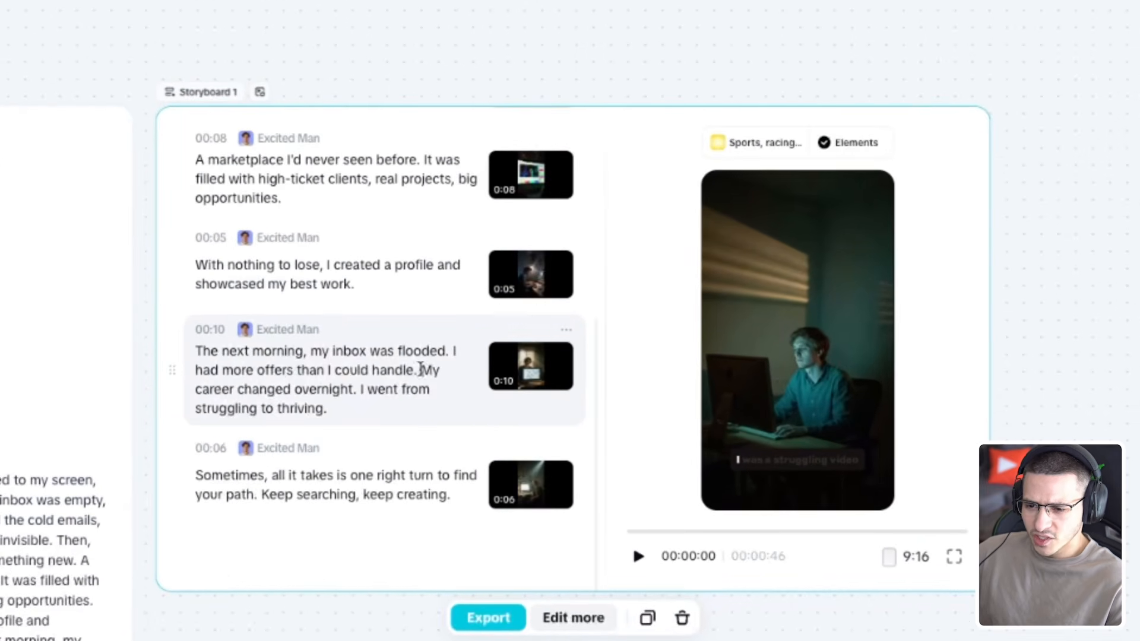
scroll(357, 372, "up", 5)
left_click(639, 559)
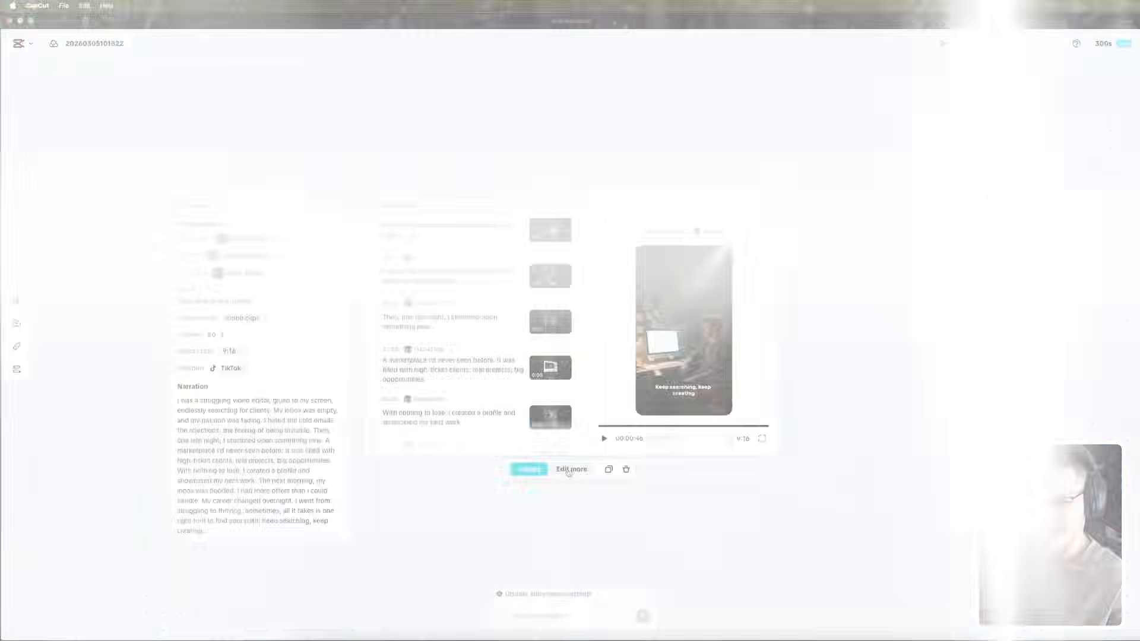
Step: Open the storyboard for further editing and apply the bold caption template with a purple word highlight to all captions
left_click(558, 621)
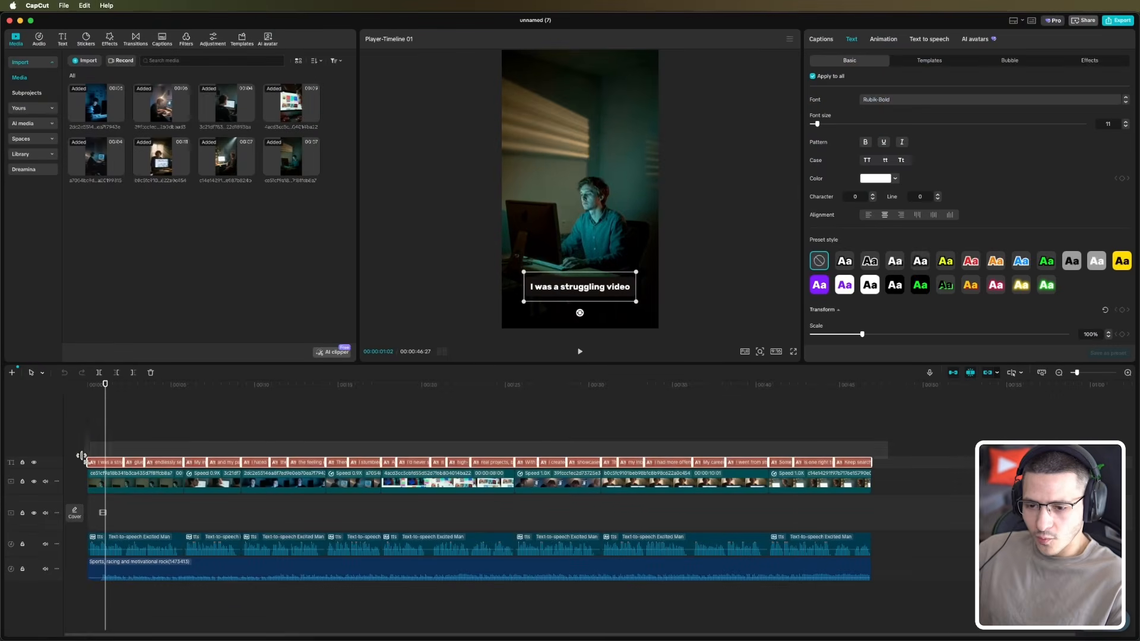
left_click(929, 61)
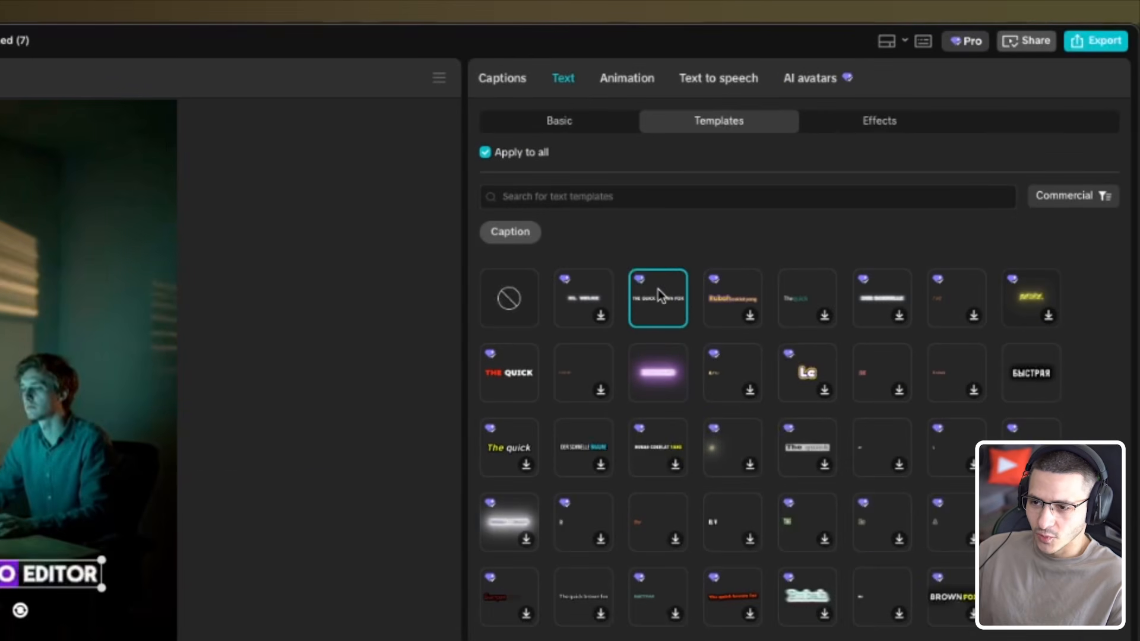
left_click_drag(116, 399, 102, 442)
Step: Enable Relight on the first video clip
left_click(133, 481)
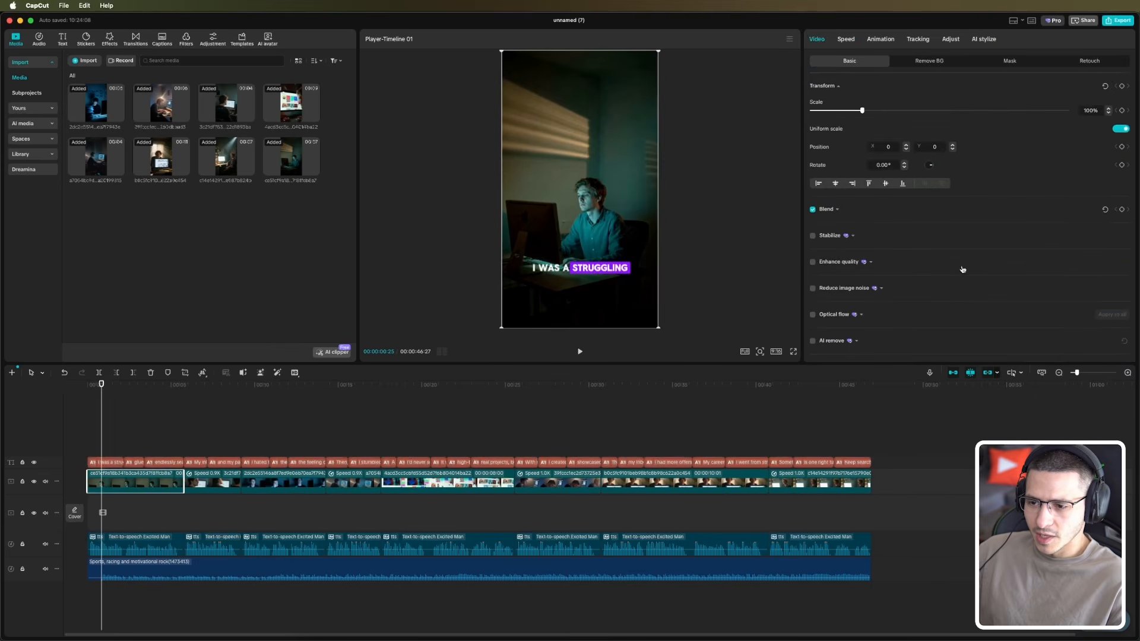
scroll(963, 270, "down", 10)
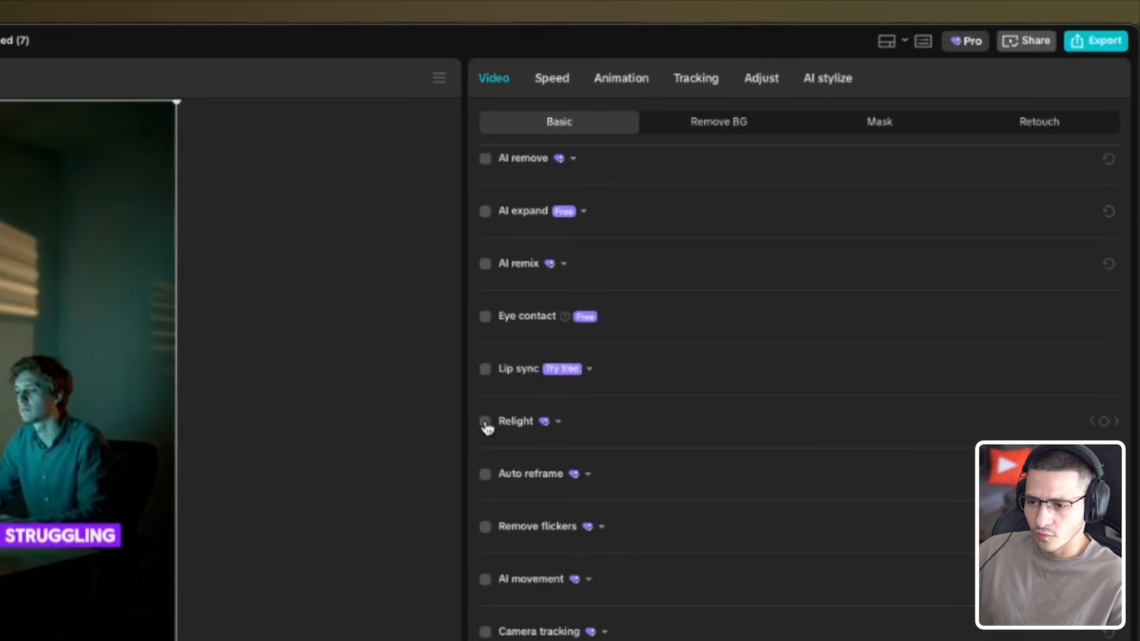
left_click(485, 422)
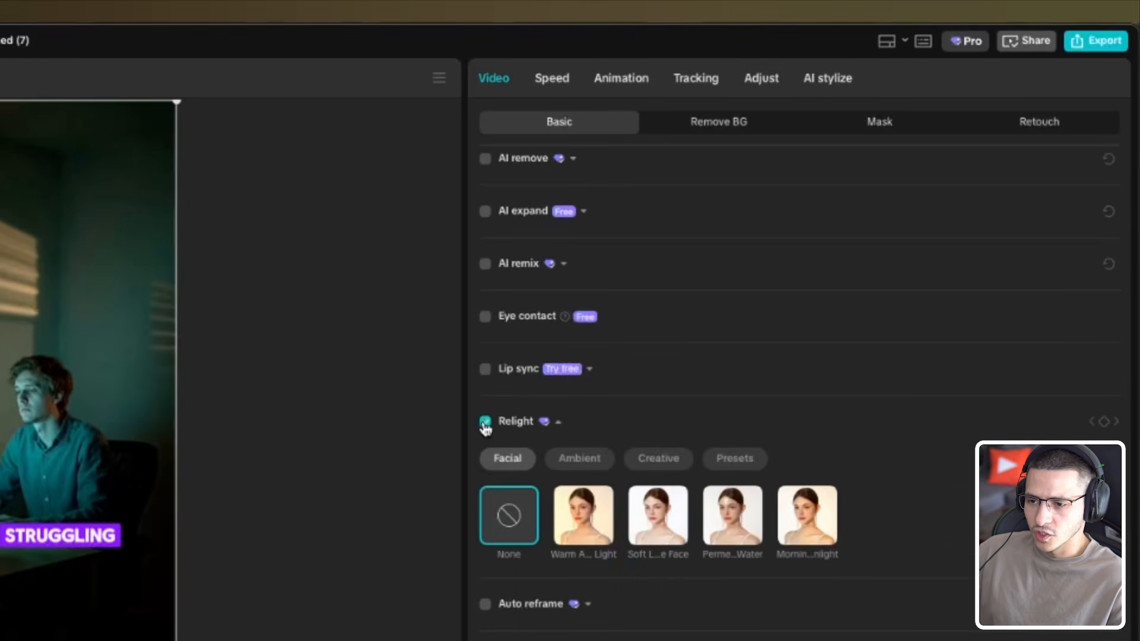
Step: Try the warm, soft, water and morning light facial Relight presets on the first clip
left_click(588, 520)
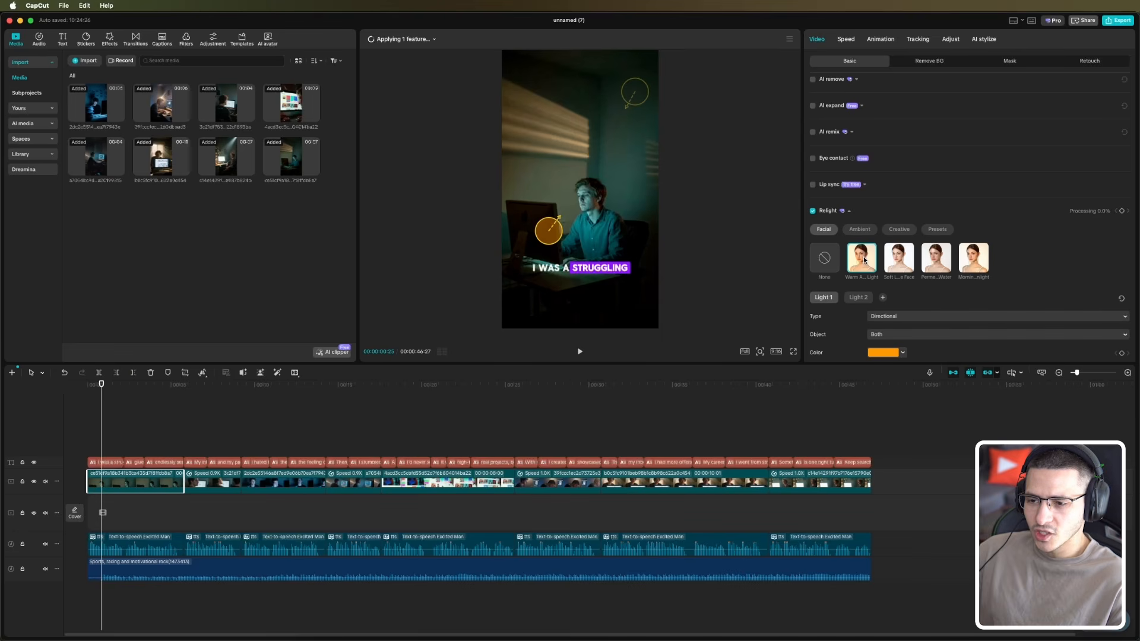
left_click(897, 257)
left_click(937, 262)
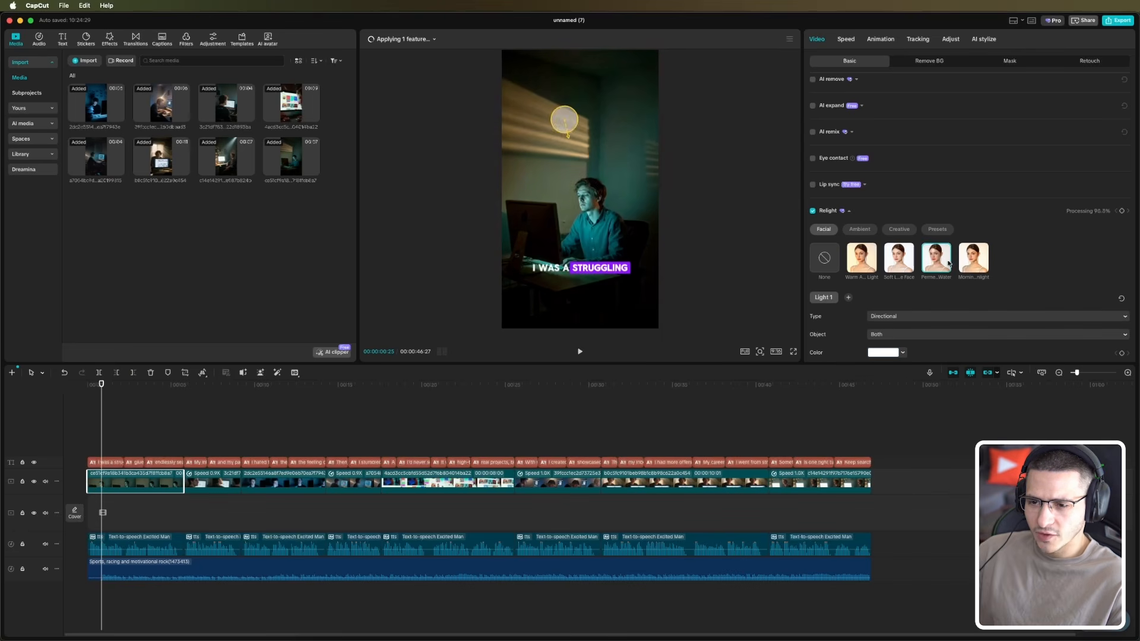
left_click(979, 263)
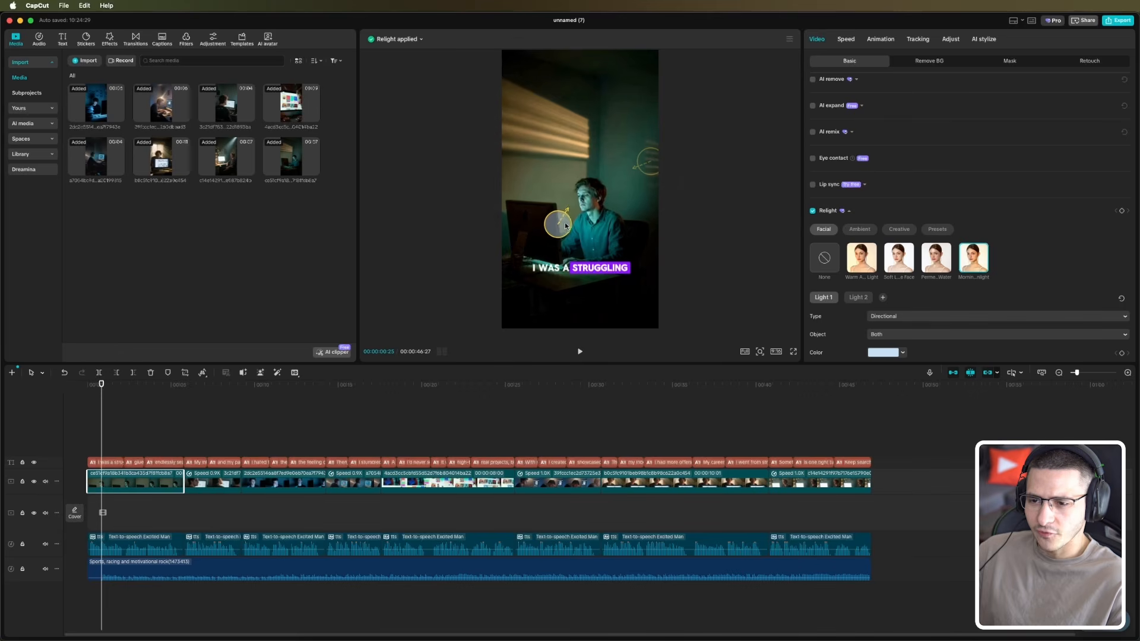
Step: Apply the red and blue ambient Relight preset to the first clip and move its red light outward to the frame's edge
left_click(857, 230)
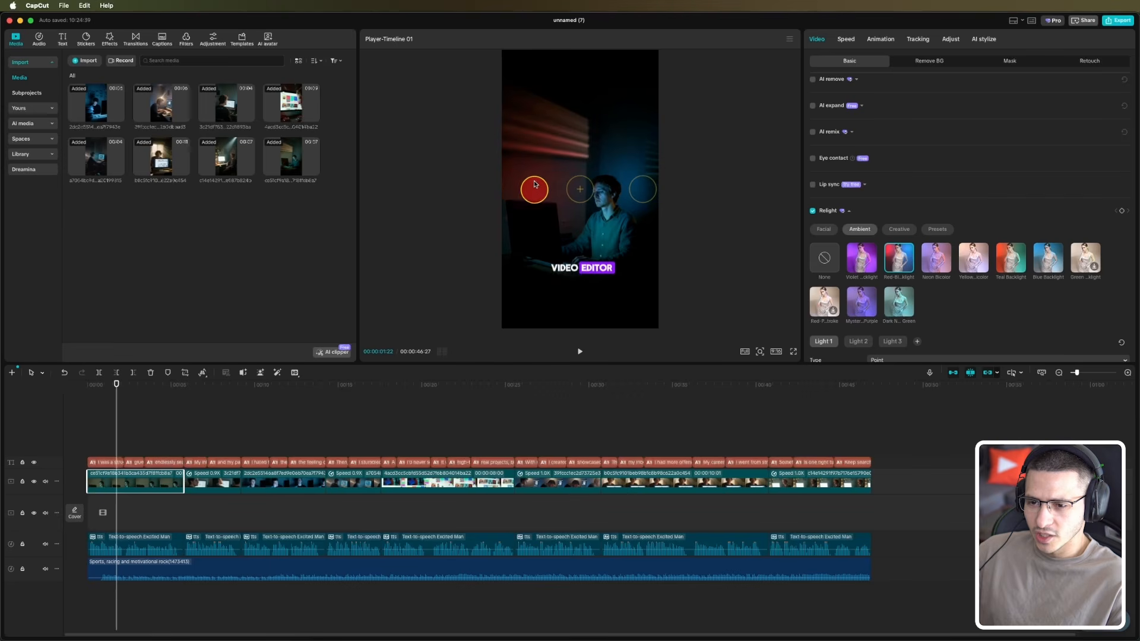
mouse_move(535, 184)
left_mouse_down()
mouse_move(552, 117)
mouse_move(519, 200)
left_mouse_up()
Step: Try new positions for the blue light and the central white light, and undo the moves
left_click(642, 189)
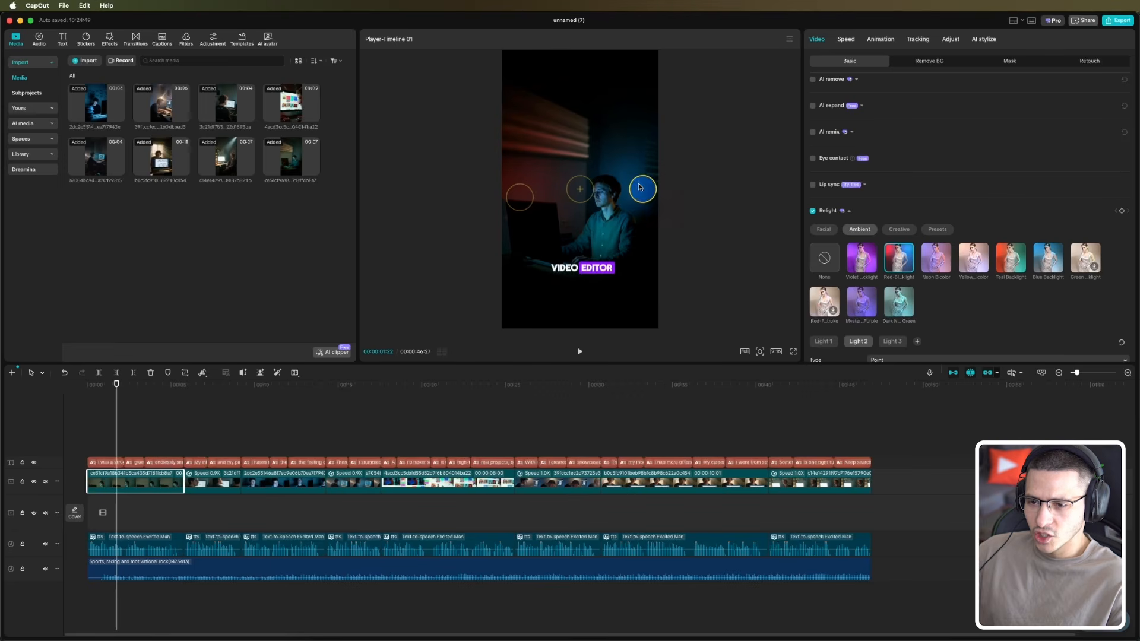
left_click(595, 203)
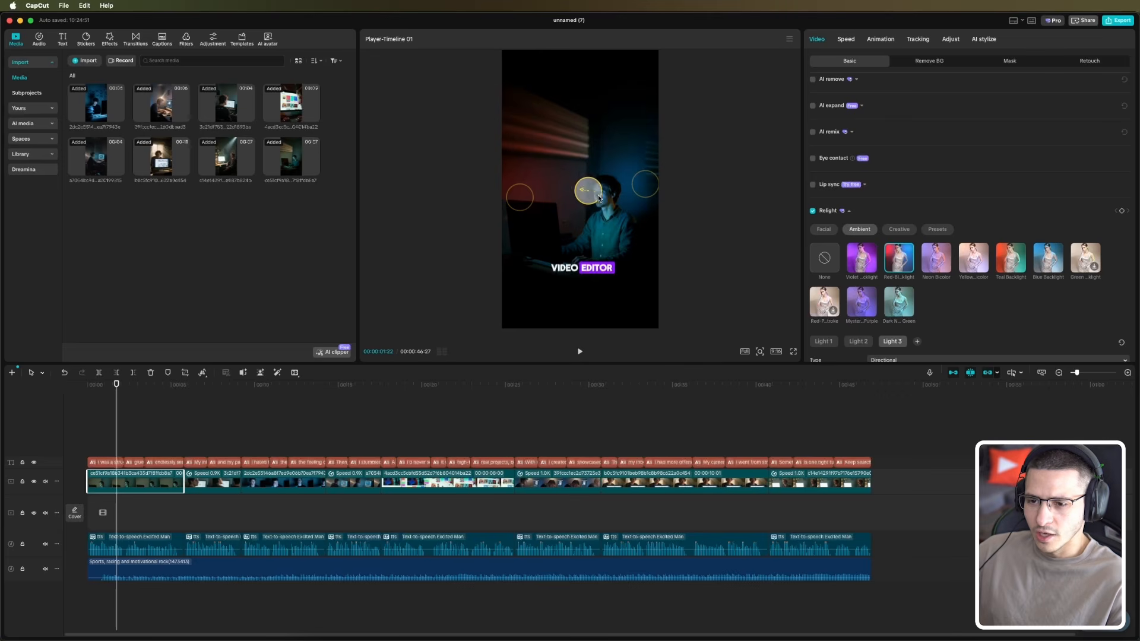
left_click_drag(599, 202, 591, 203)
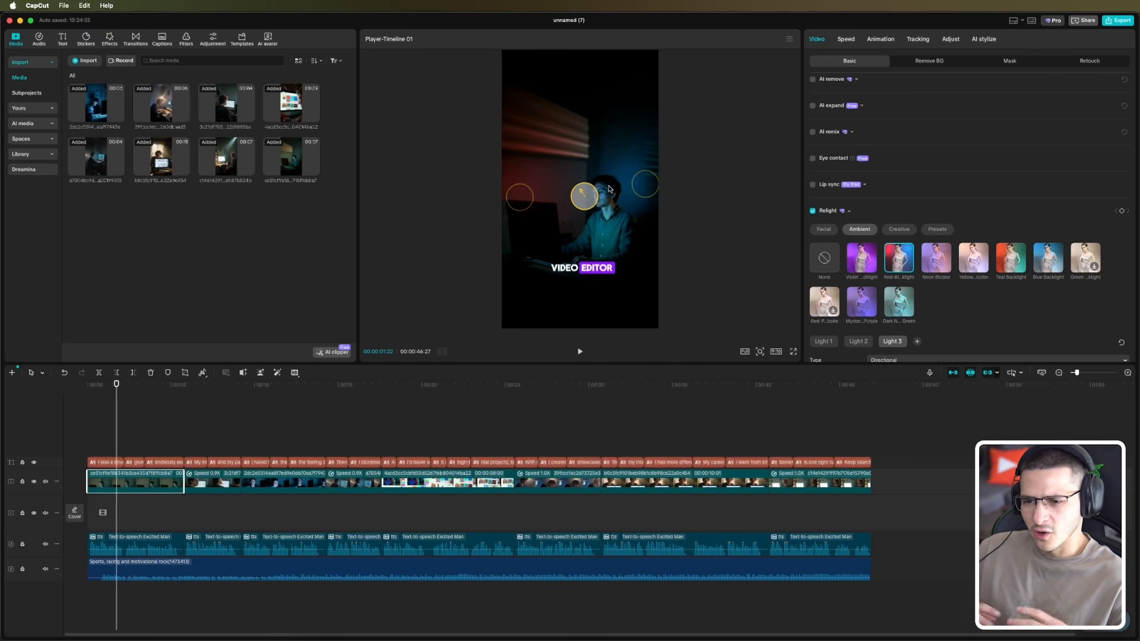
key("super+z")
key("super+z")
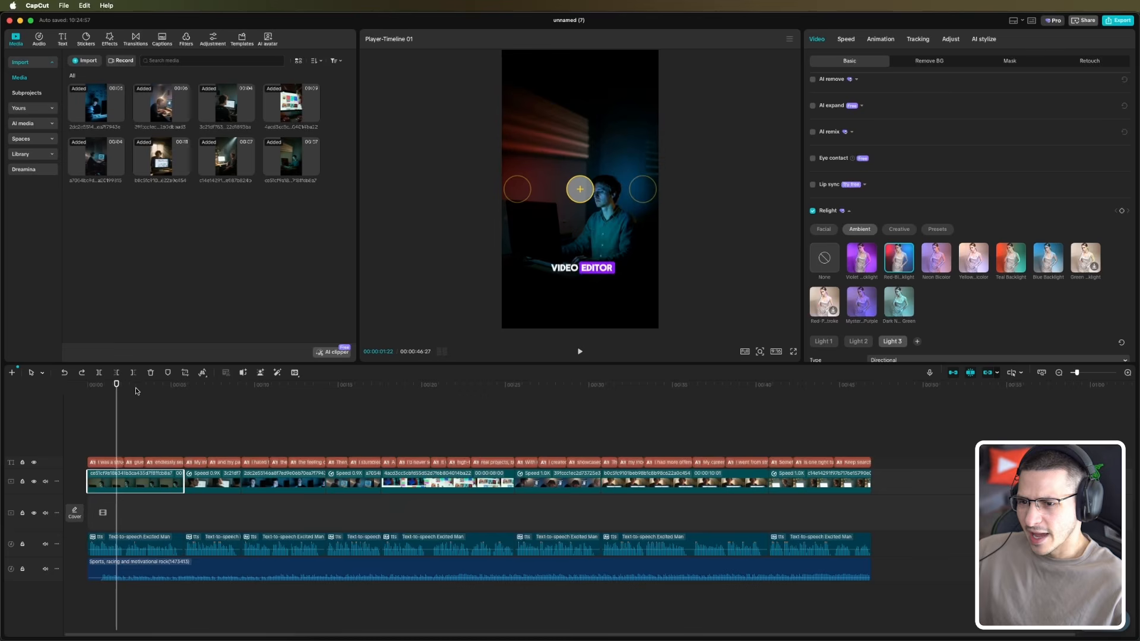
Step: Check the relit first clip at another frame and apply the red and blue ambient Relight preset to the second clip
left_click_drag(136, 391, 122, 390)
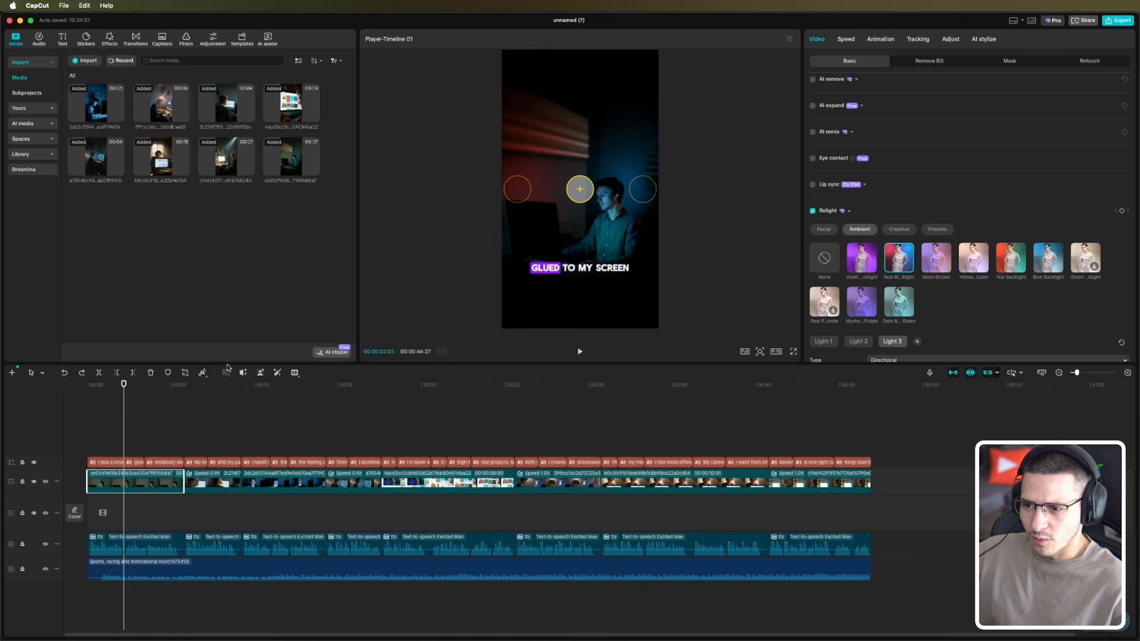
scroll(939, 294, "down", 3)
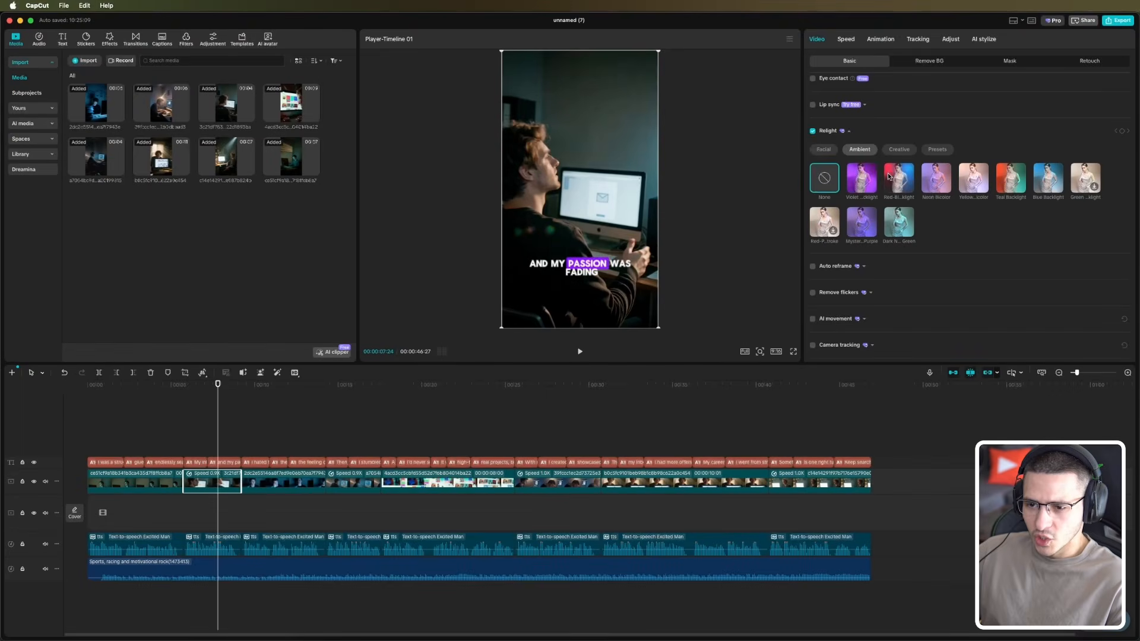
left_click(891, 179)
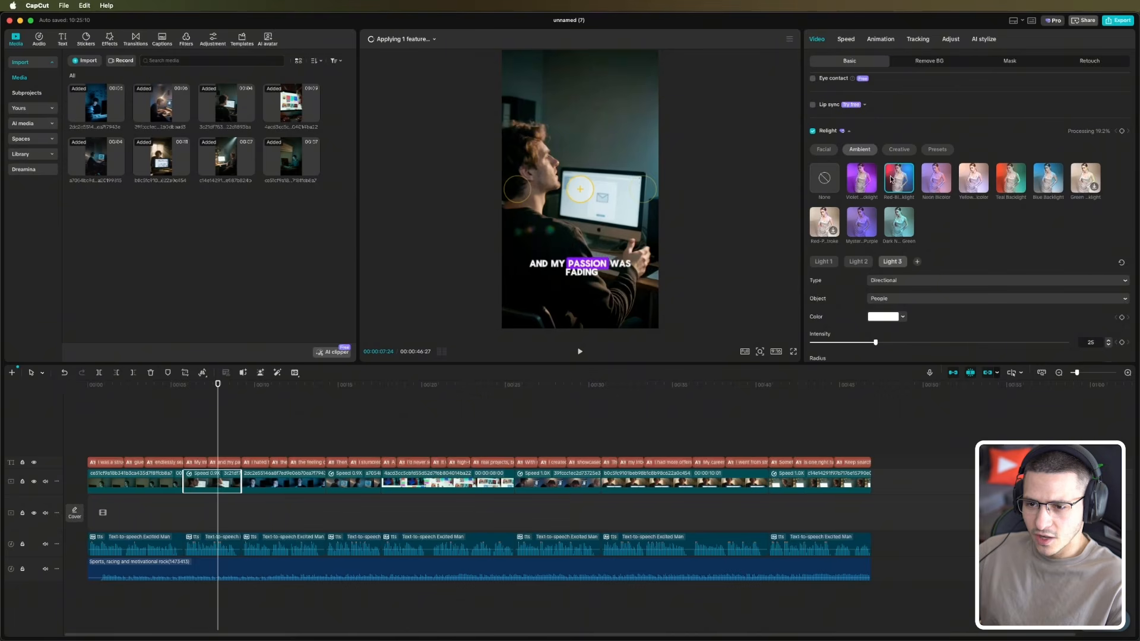
Step: Enable Relight on the third clip and try the red and blue ambient preset, checking it at an earlier frame
left_click_drag(220, 385, 297, 398)
left_click(285, 472)
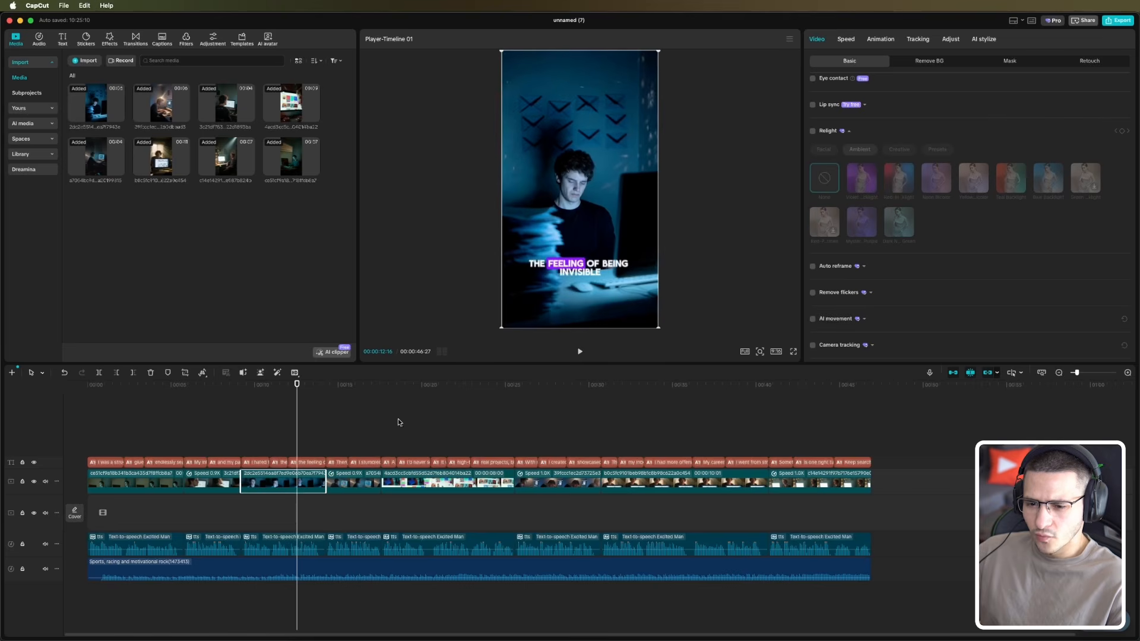
left_click(813, 132)
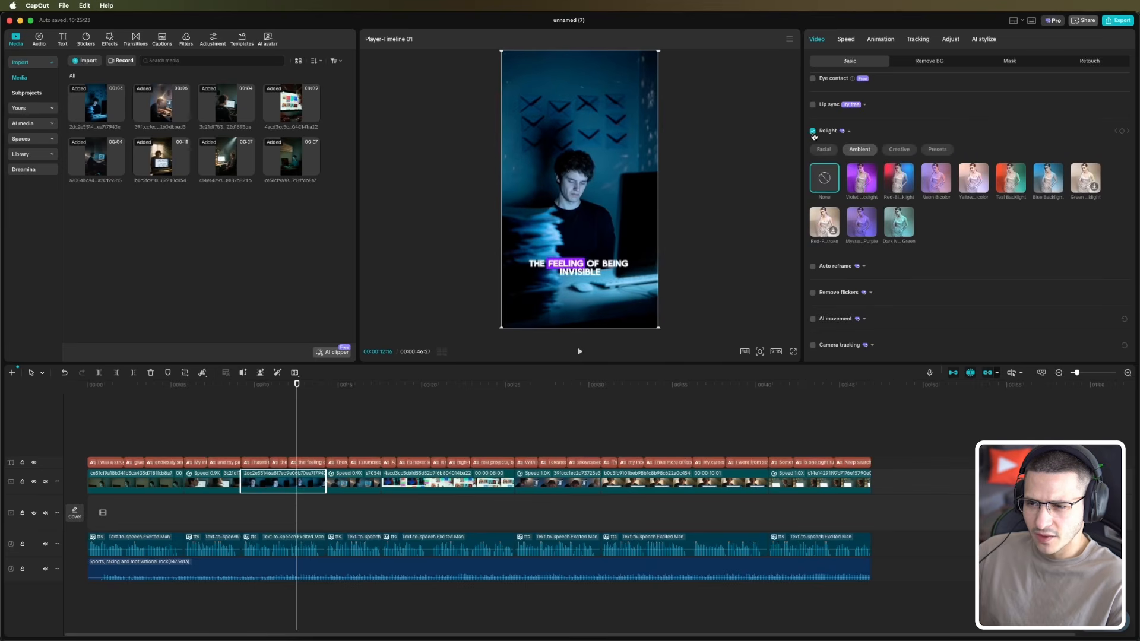
left_click(900, 187)
left_click_drag(298, 386, 278, 401)
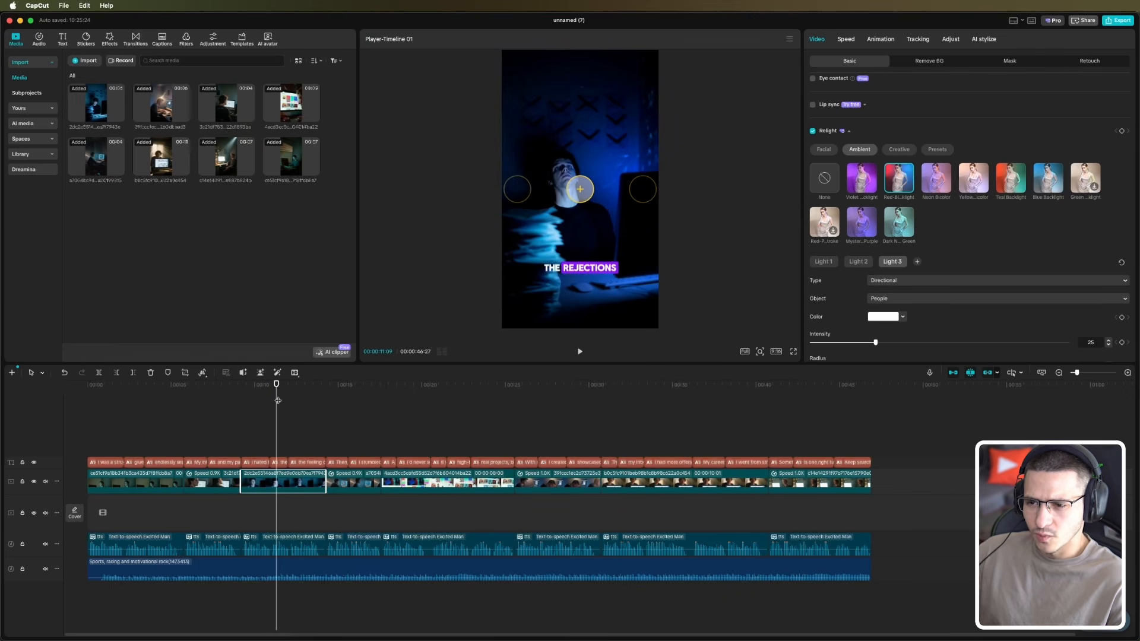
Step: Replace the third clip's ambient lighting with the warm facial Relight preset and try the soft facial preset
left_click(860, 150)
left_click(862, 201)
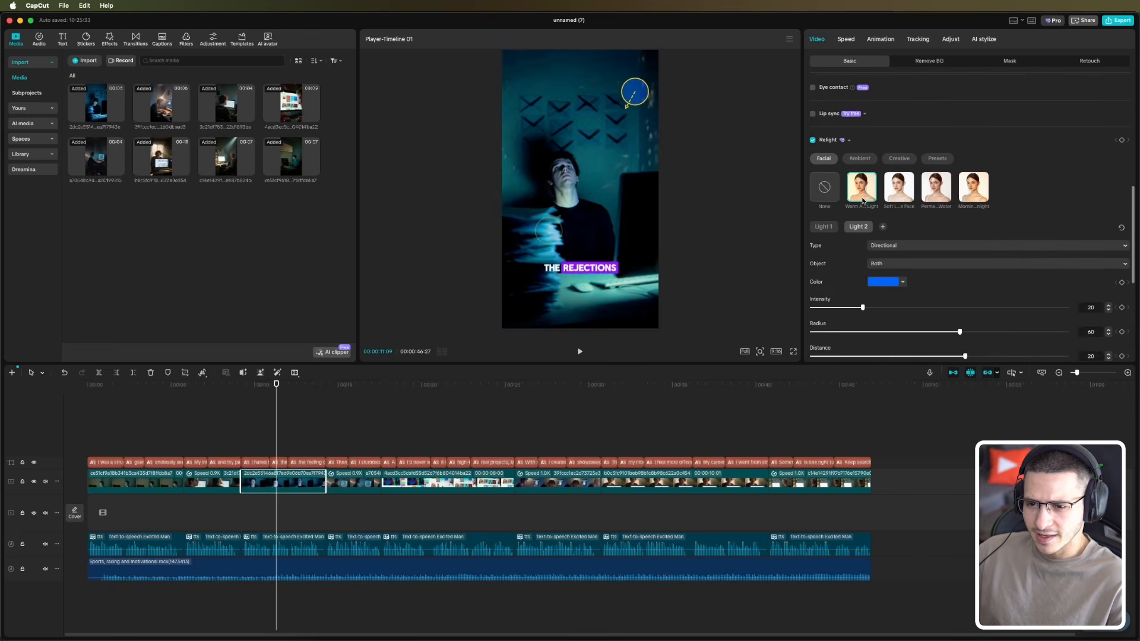
left_click(903, 194)
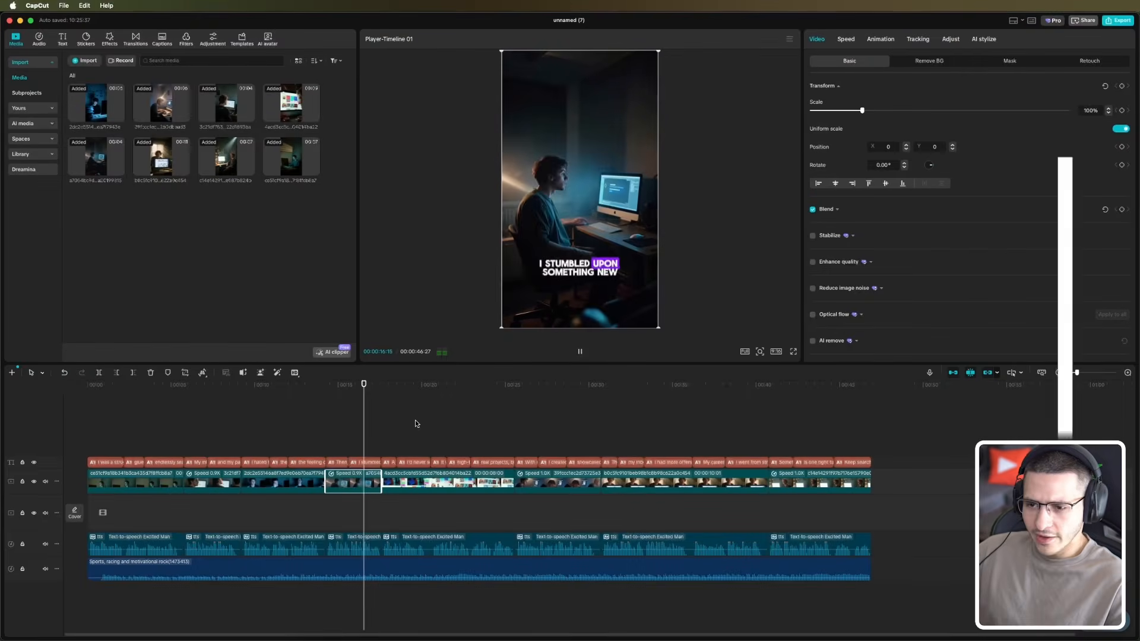
Step: Enable Relight on the fourth clip, compare the preset categories, and apply the warm facial light preset
left_click_drag(382, 385, 348, 392)
scroll(892, 253, "down", 6)
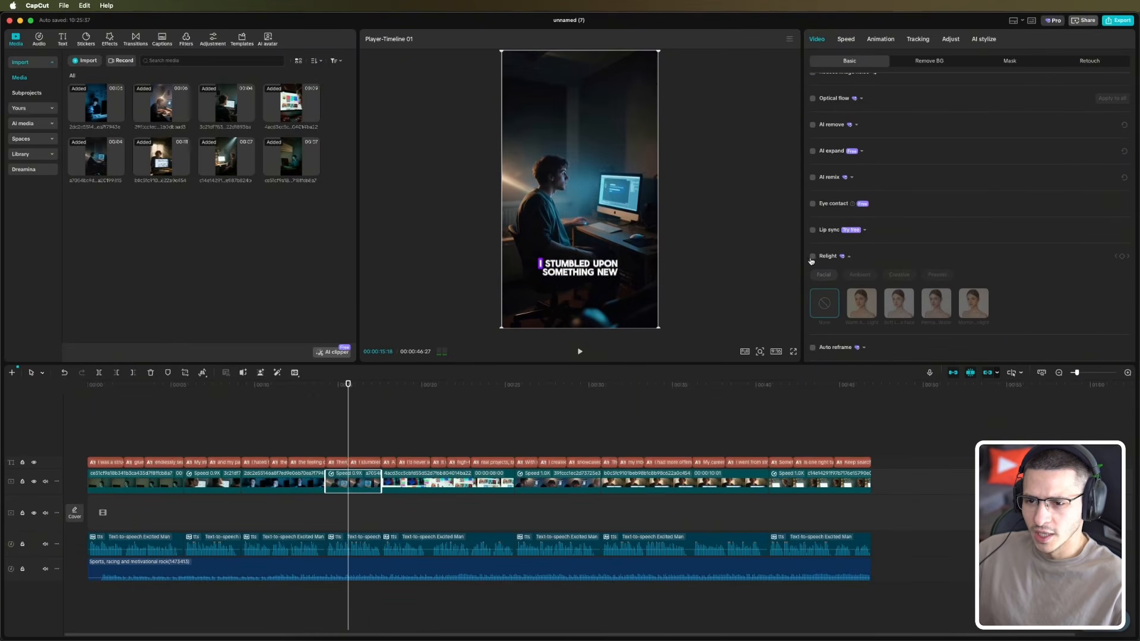
left_click(812, 257)
left_click(899, 275)
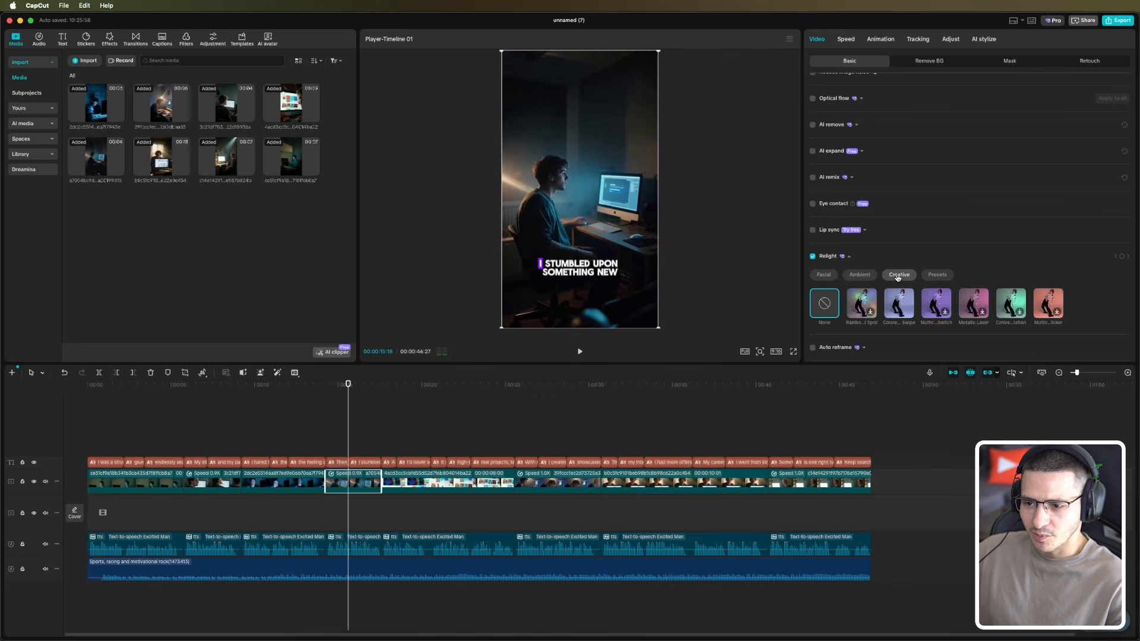
left_click(860, 275)
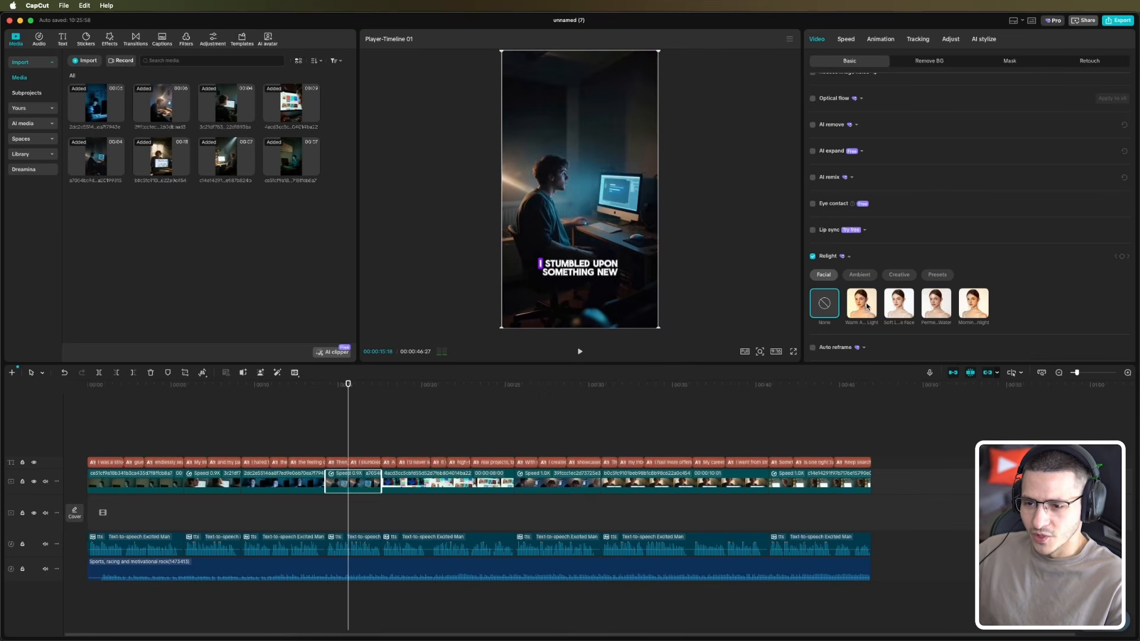
left_click(868, 307)
left_click_drag(348, 392, 375, 403)
Step: Generate an AI remix of the last clip with the prompt "Add a high level video editing software onto the computer screen with a vibrant timeline"
left_click(794, 482)
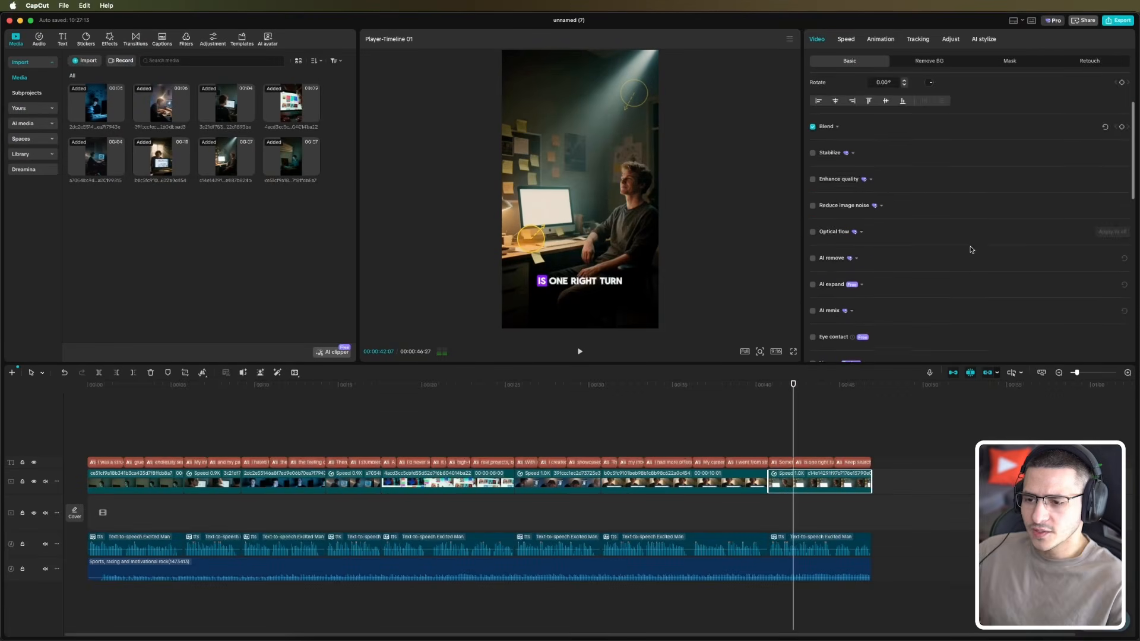
scroll(968, 252, "down", 5)
left_click(822, 250)
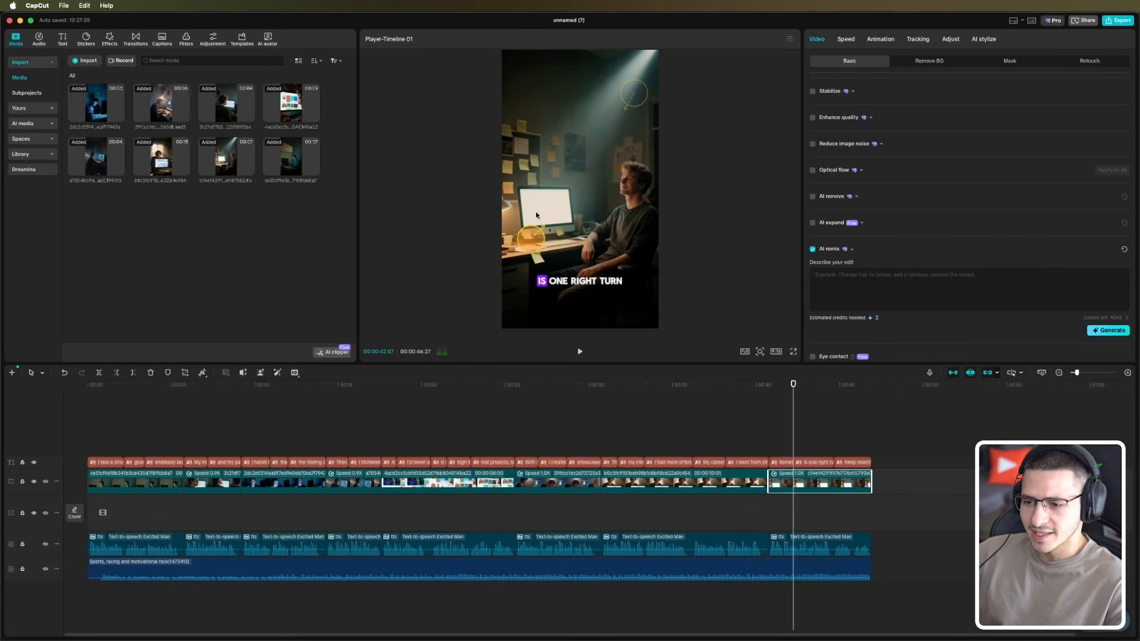
left_click_drag(792, 383, 778, 395)
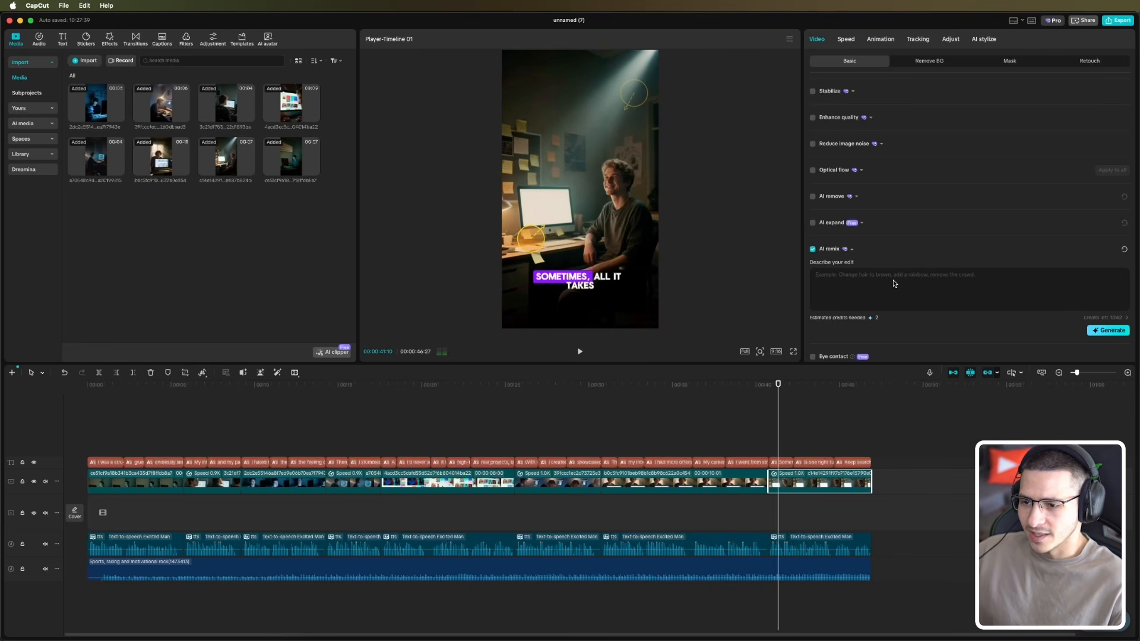
type("Add a high")
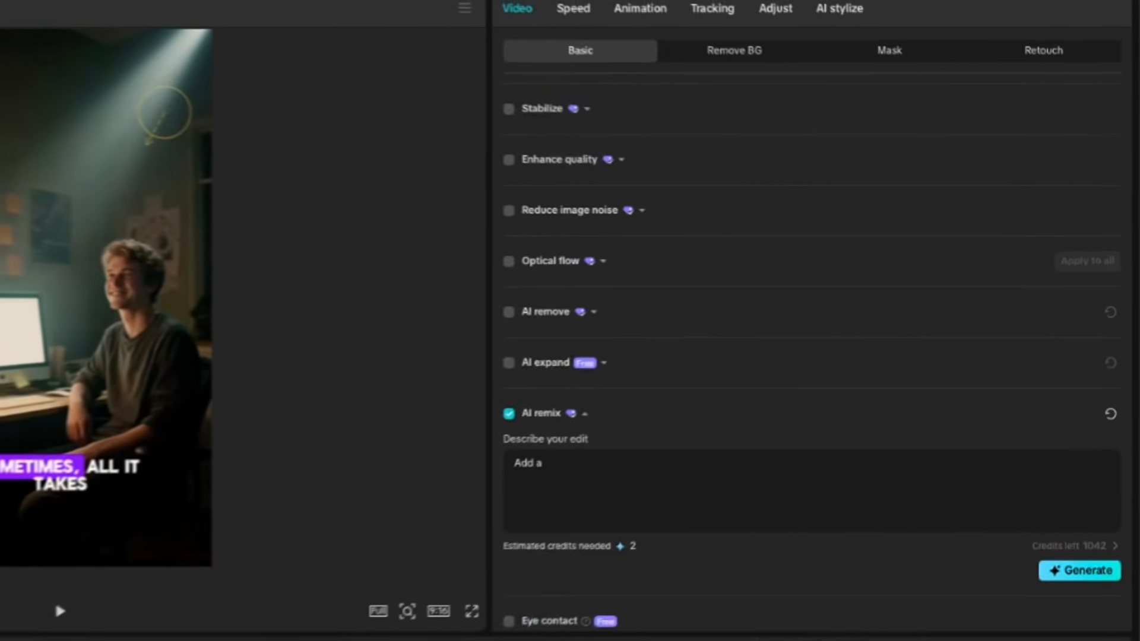
type(" lev")
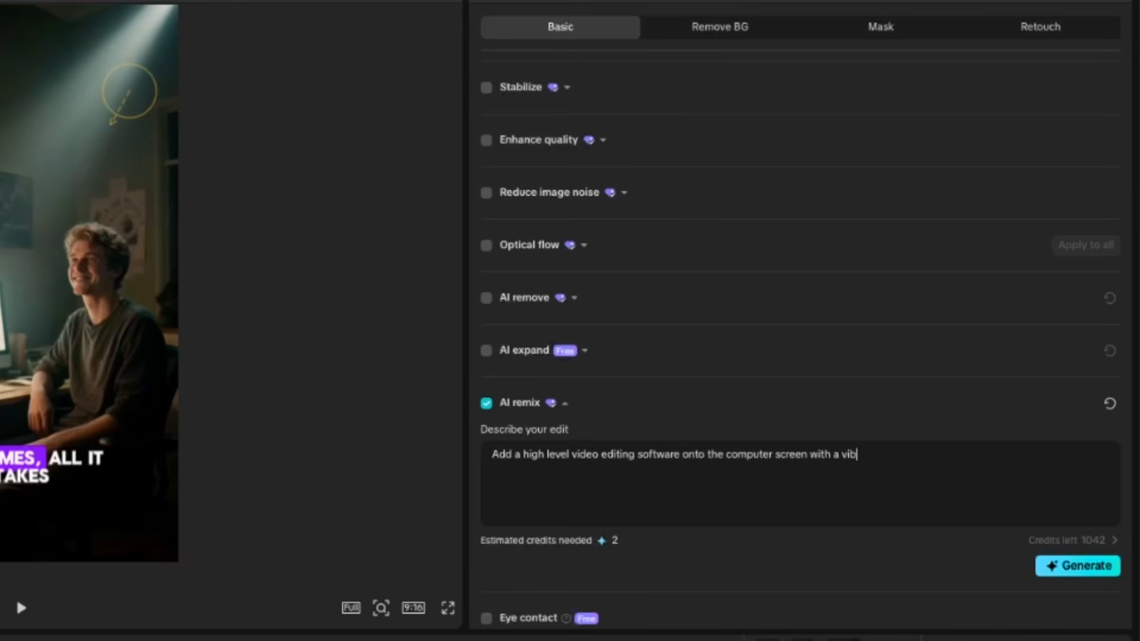
type("timeline")
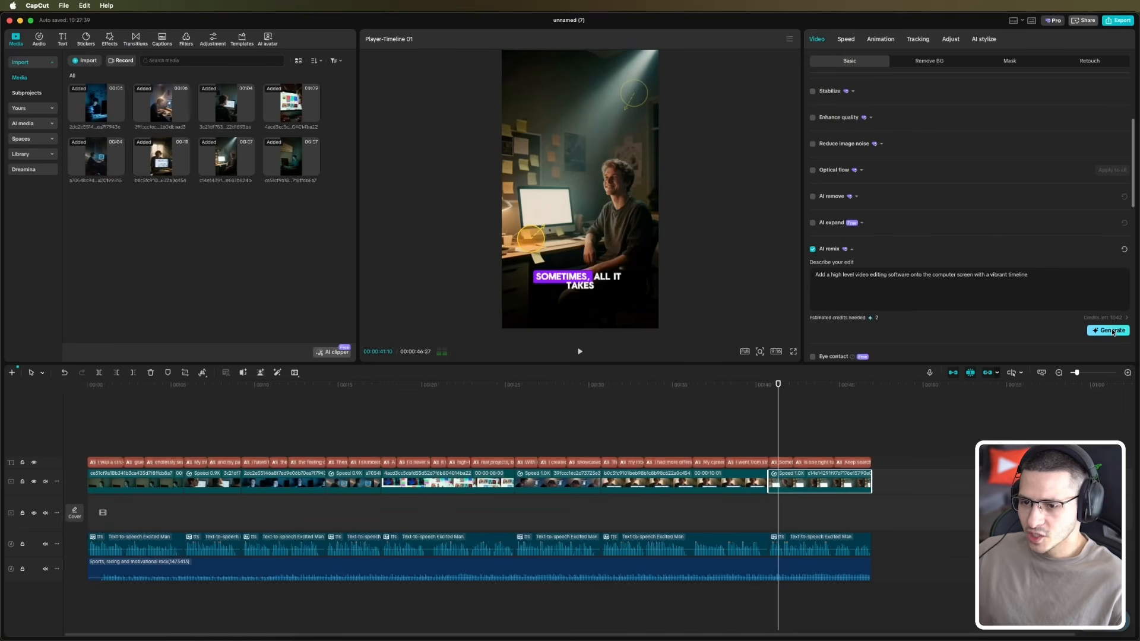
left_click(1109, 330)
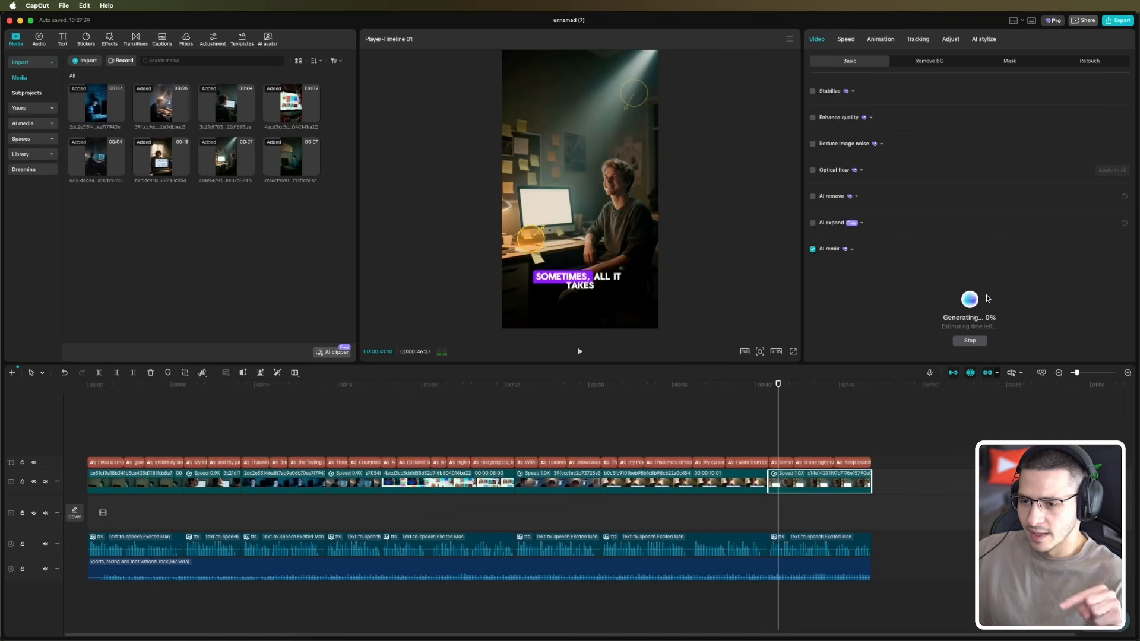
Step: Play back the remixed last clip and enable Enhance quality on it at the HD level
scroll(1051, 279, "down", 2)
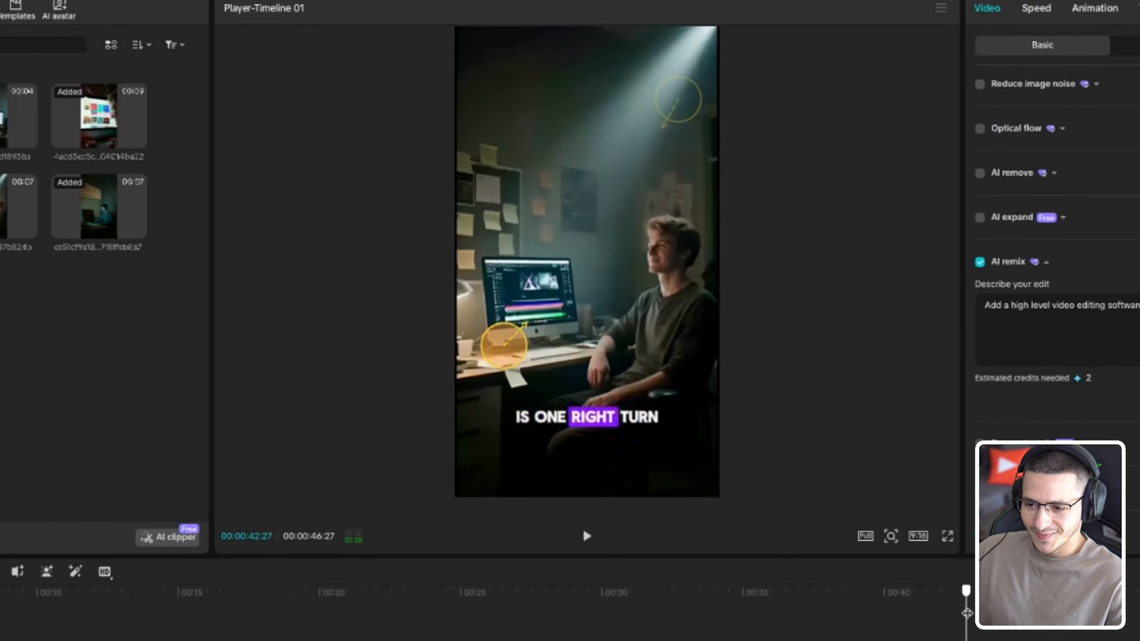
scroll(1057, 267, "down", 2)
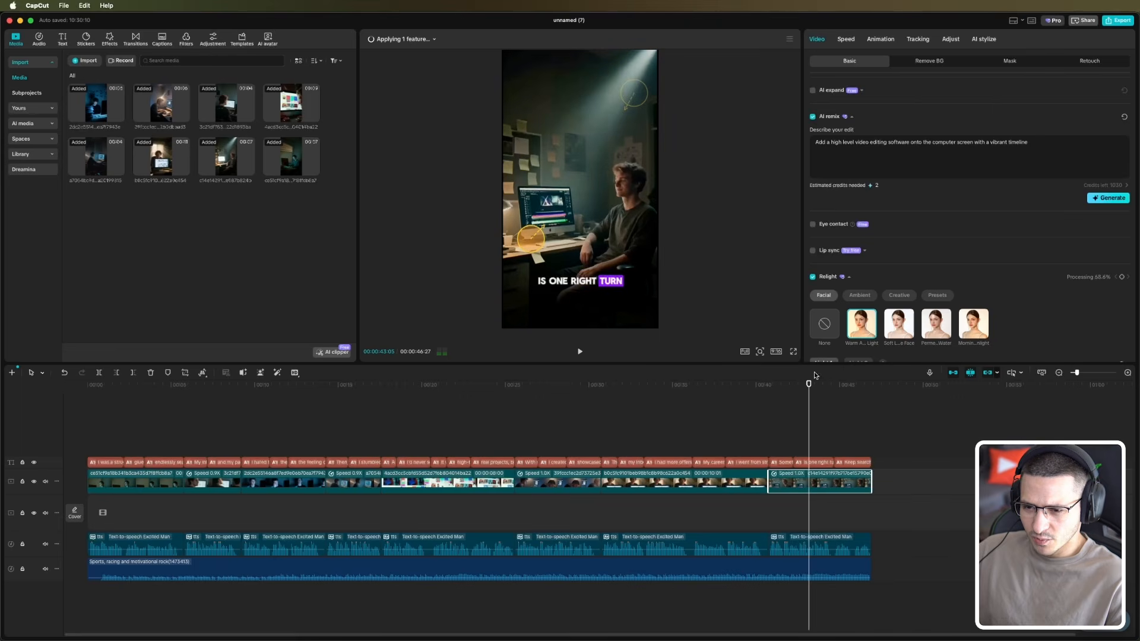
scroll(1026, 298, "down", 1)
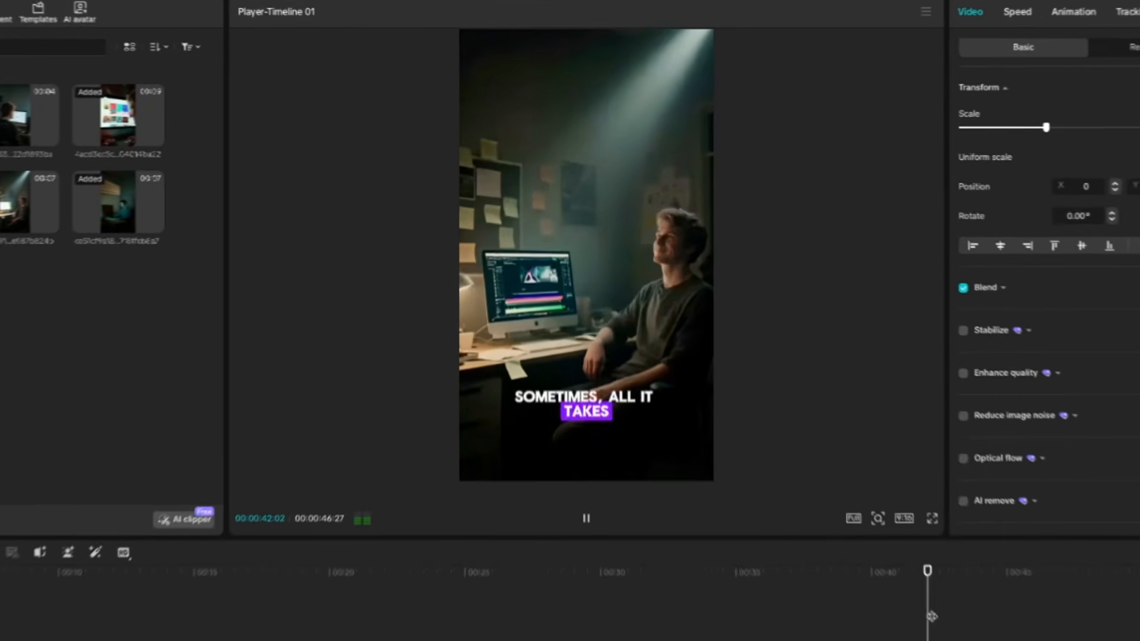
key("space")
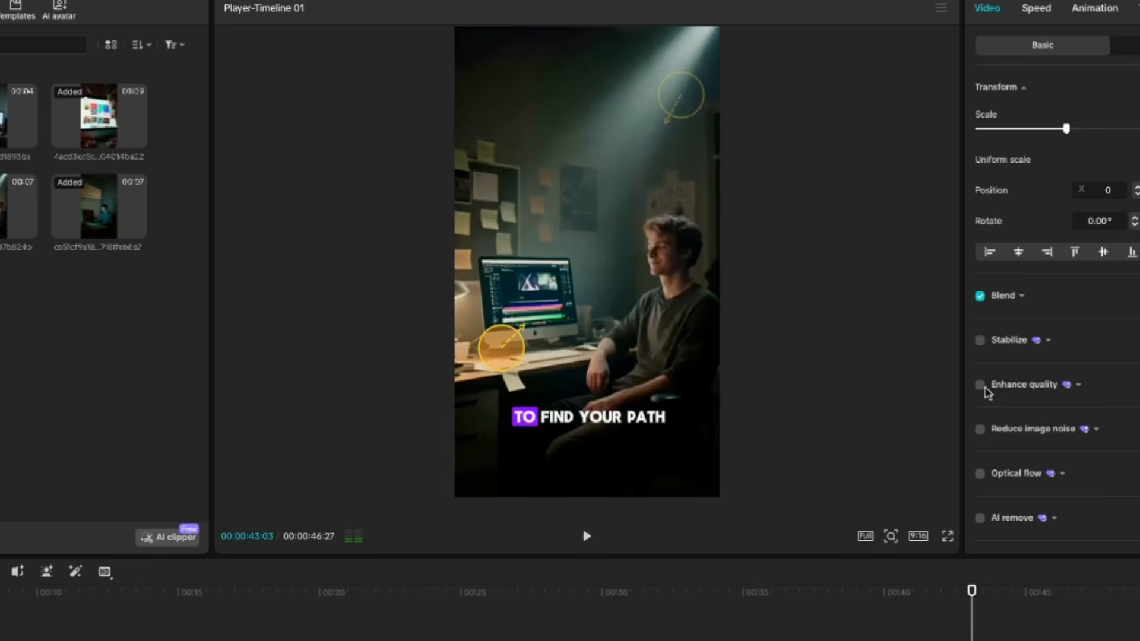
left_click(981, 386)
left_click(1120, 410)
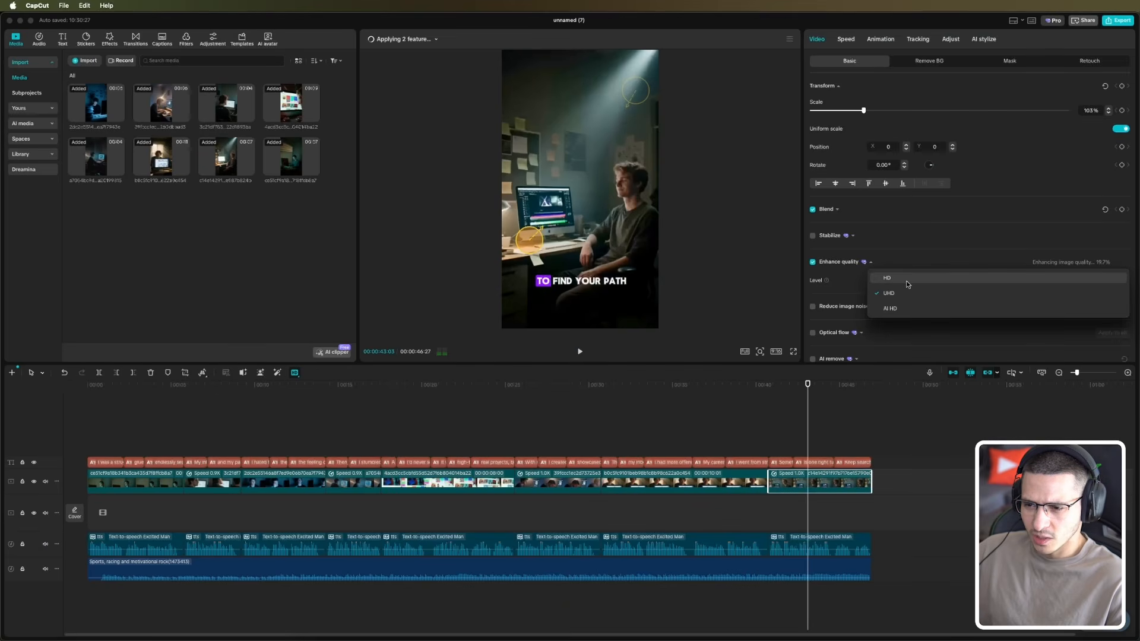
left_click(910, 279)
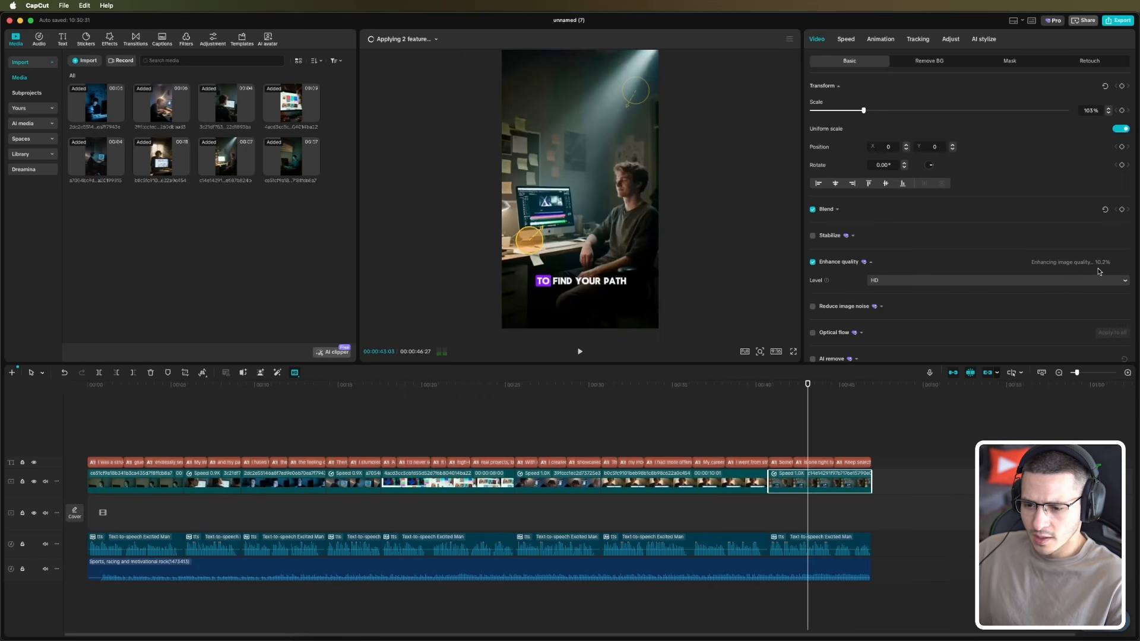
Step: Use the AI remove brush at size 20 to erase the framed wall pictures from the clip captioned "With nothing to lose"
left_click(526, 468)
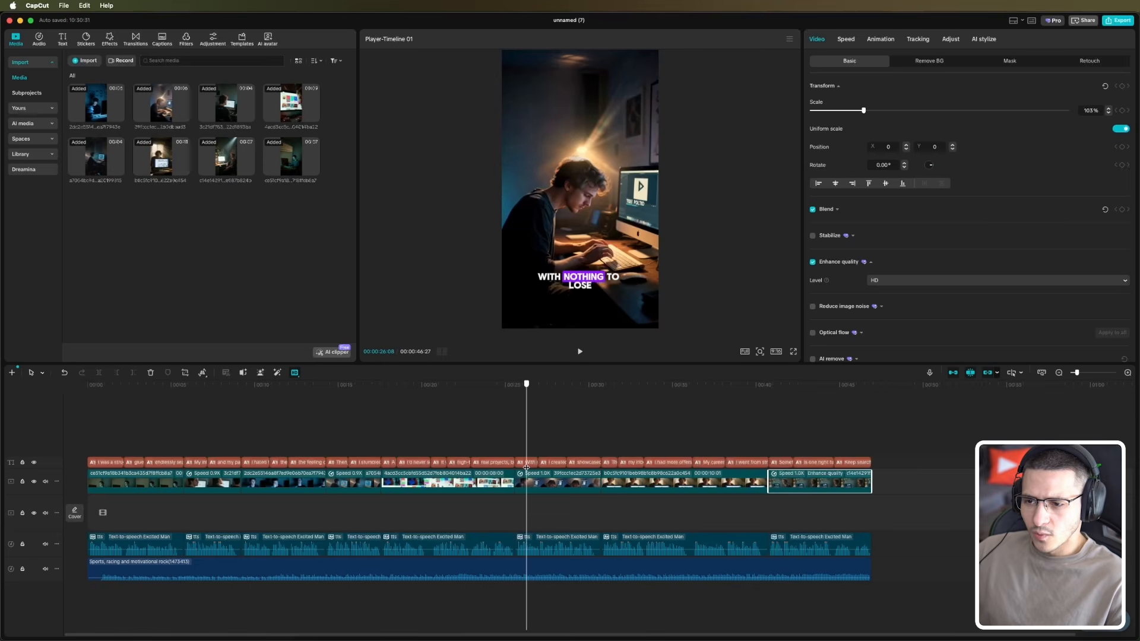
left_click(548, 490)
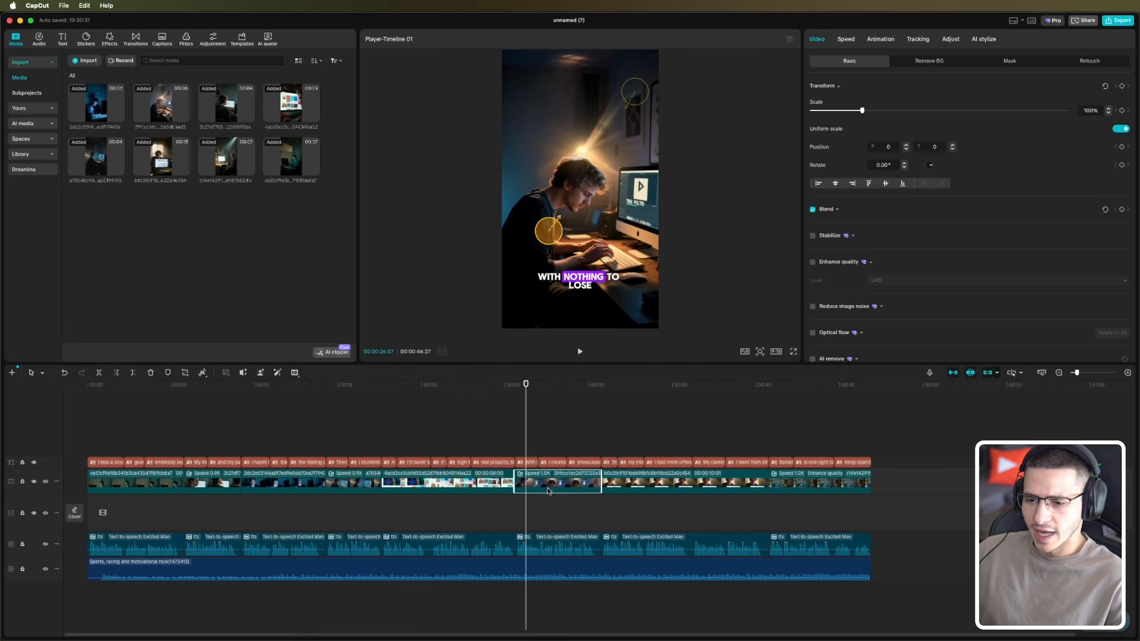
scroll(924, 309, "down", 3)
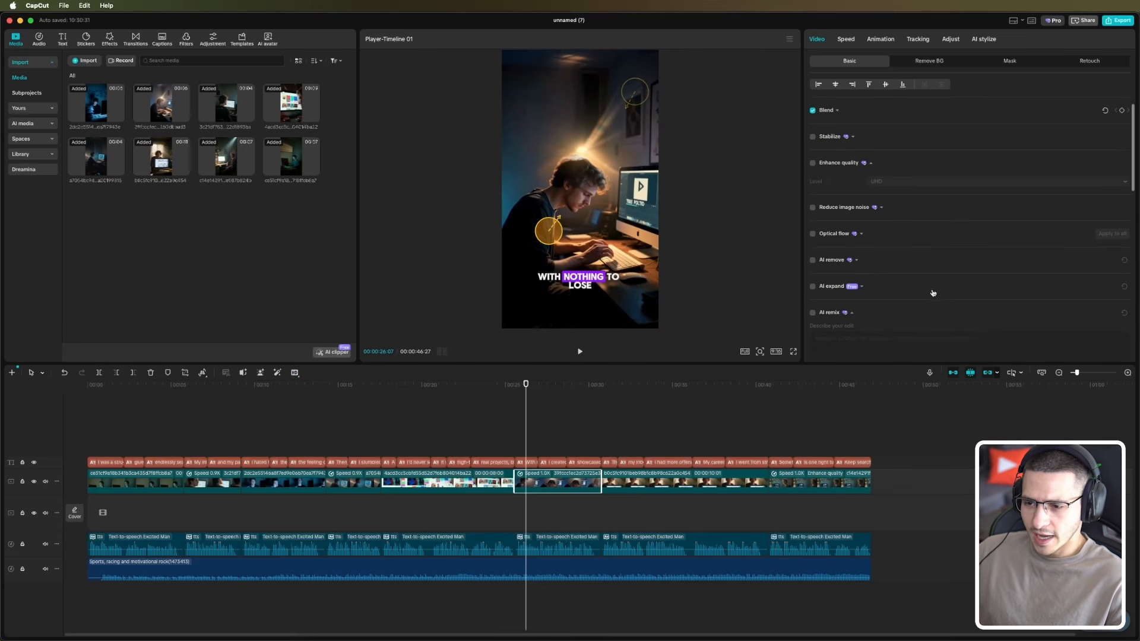
left_click(813, 260)
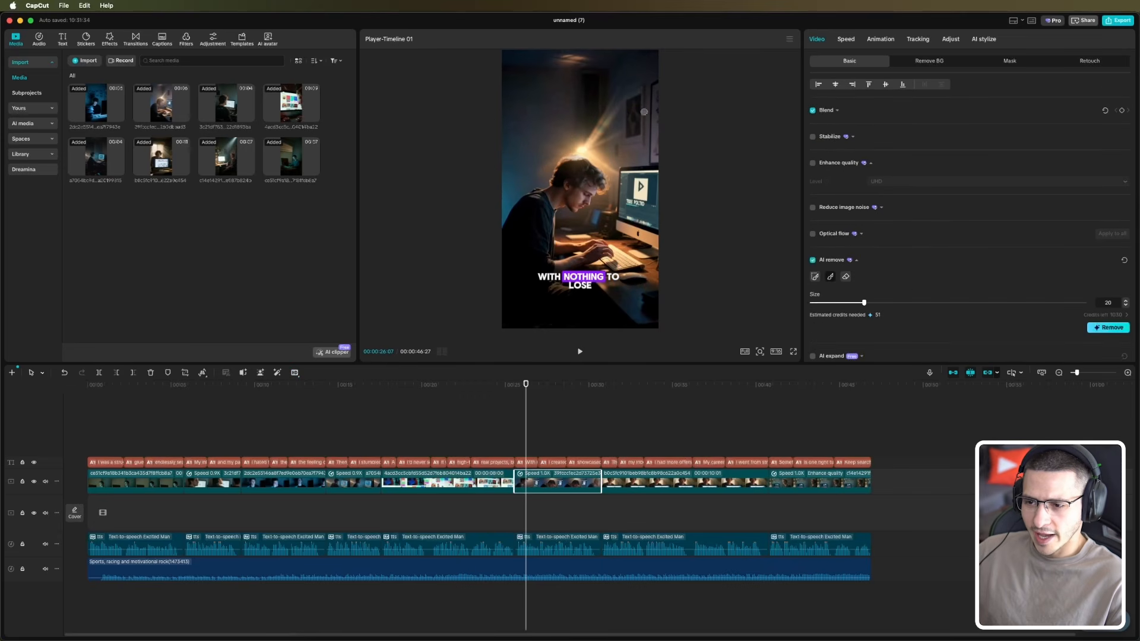
left_click(846, 278)
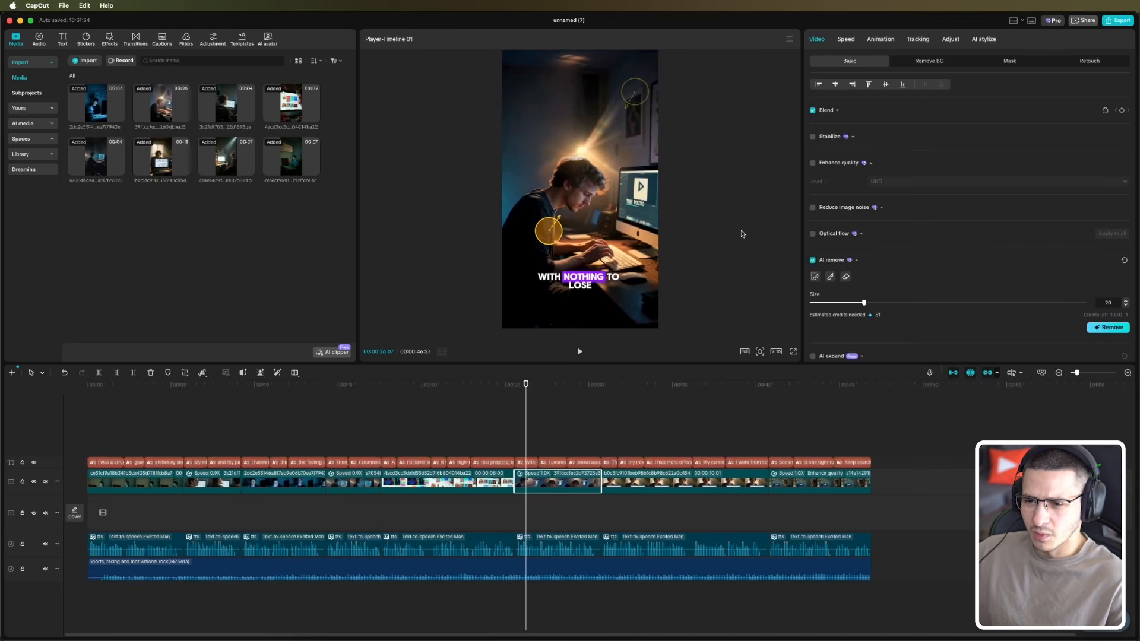
left_click(831, 277)
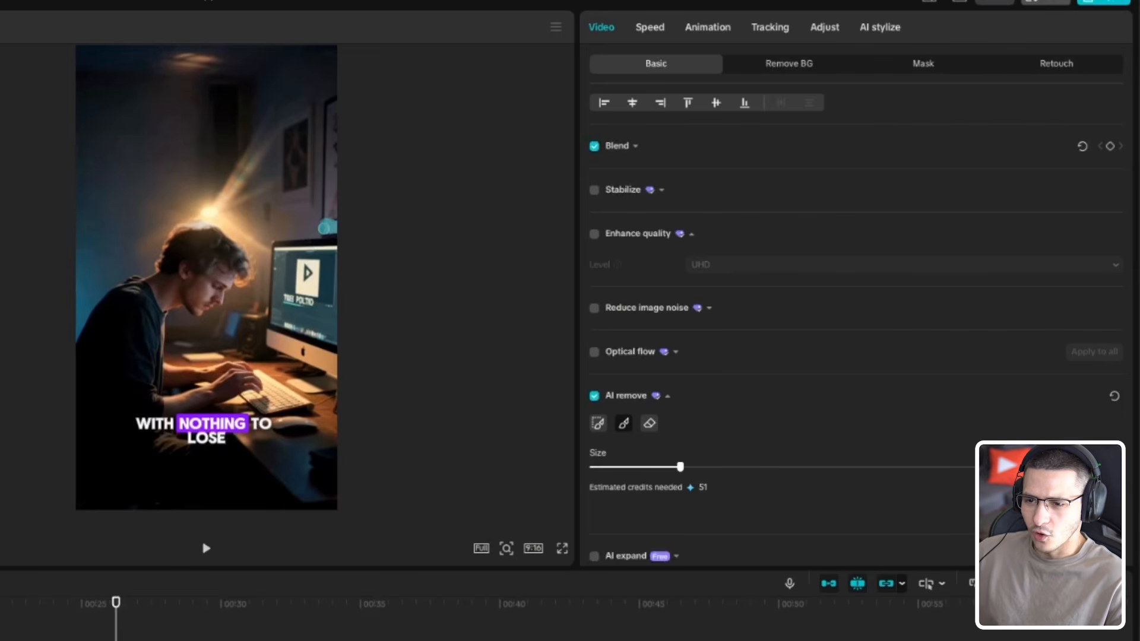
mouse_move(315, 220)
left_mouse_down()
mouse_move(315, 198)
mouse_move(267, 191)
mouse_move(325, 177)
mouse_move(299, 164)
mouse_move(337, 151)
mouse_move(281, 149)
mouse_move(332, 134)
mouse_move(298, 141)
left_mouse_up()
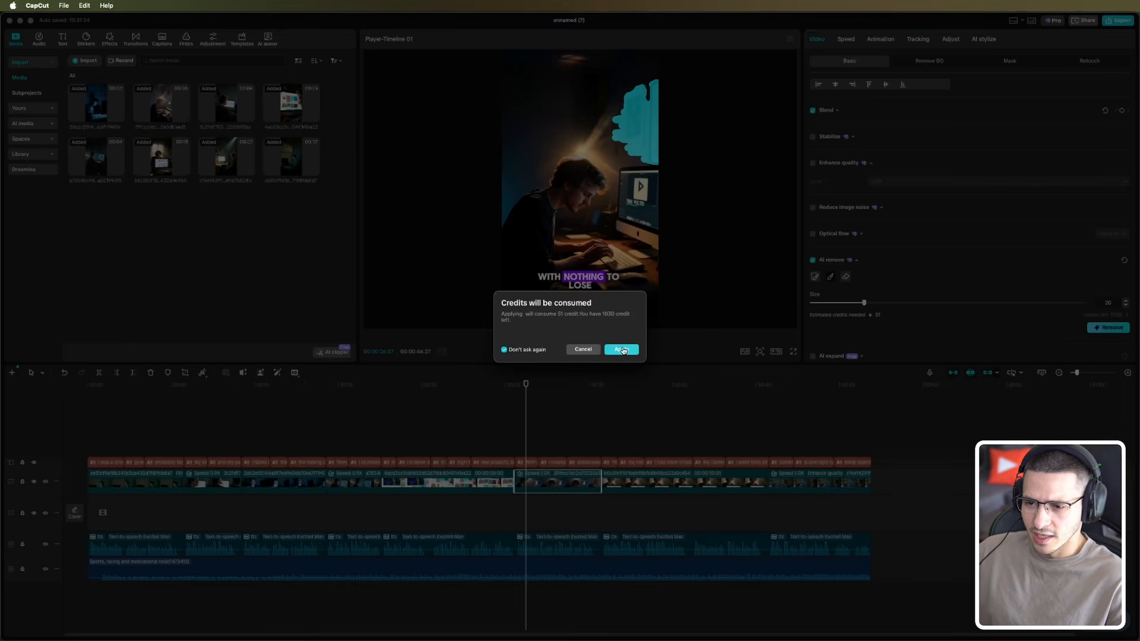
left_click(622, 350)
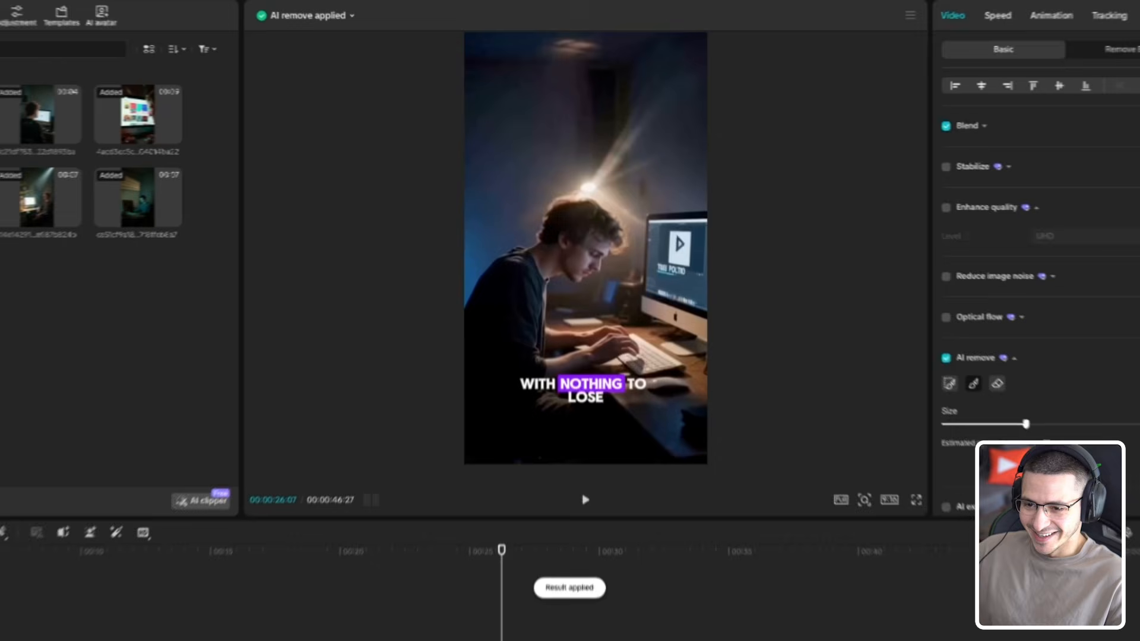
Step: Review the clip with the wall pictures removed and play back the following inbox clip, examining how it looks
left_click_drag(501, 550, 577, 561)
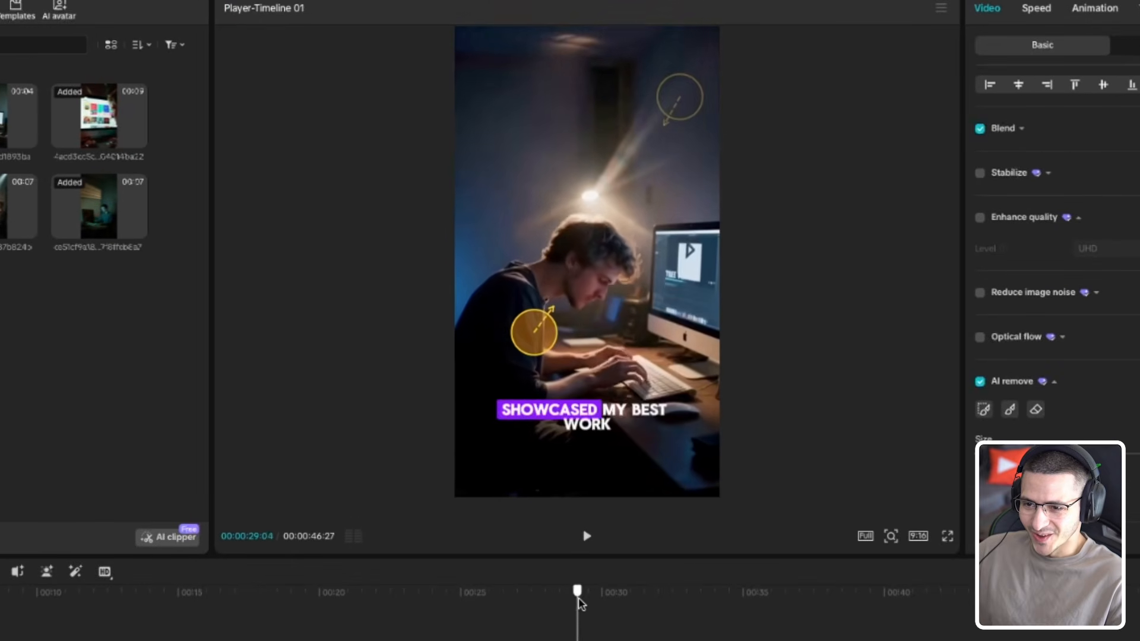
left_click_drag(579, 601, 475, 628)
key("space")
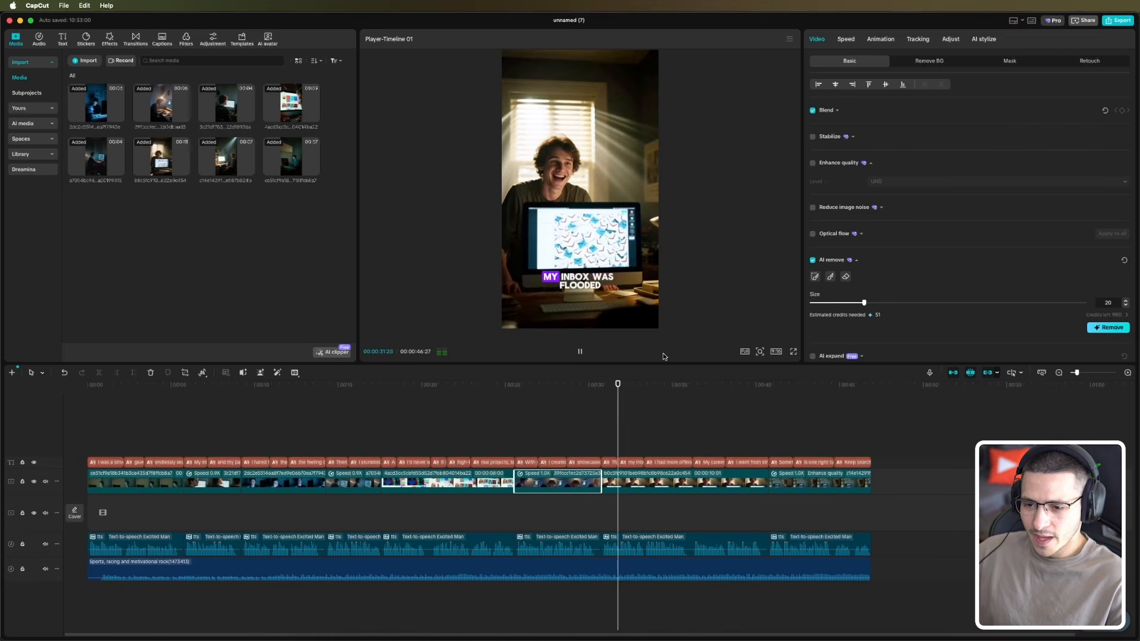
key("space")
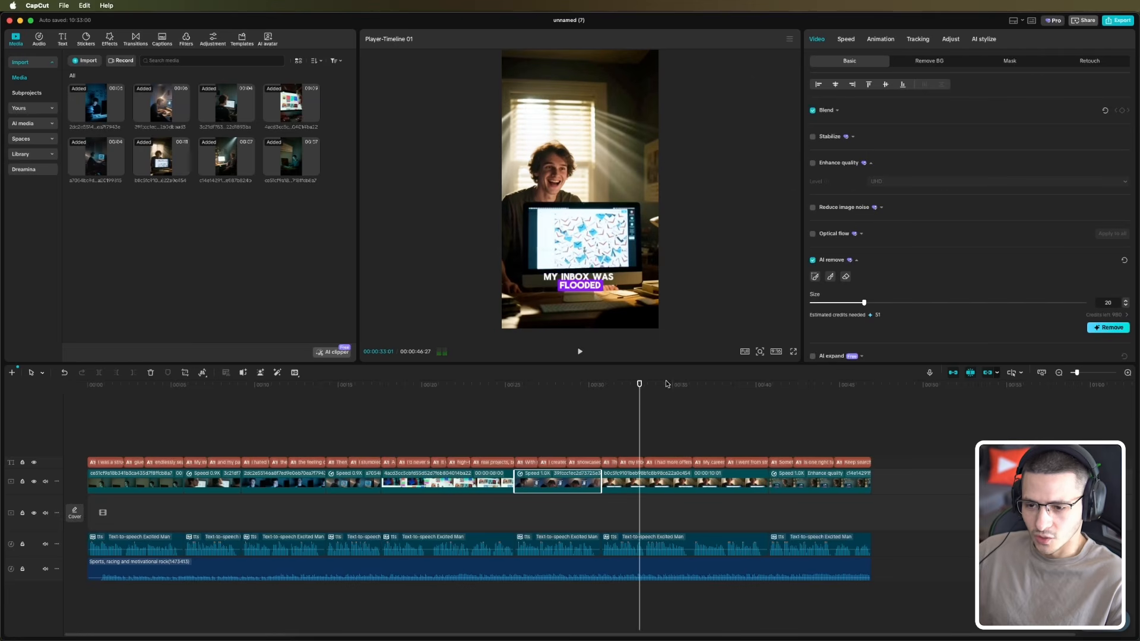
left_click_drag(666, 384, 610, 457)
key("space")
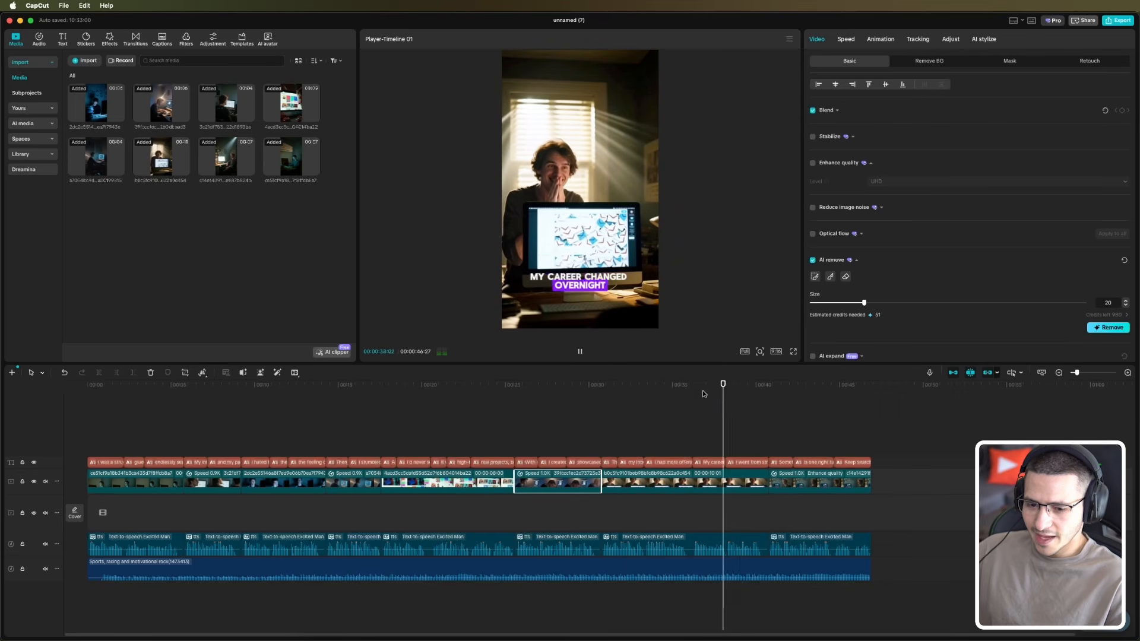
left_click_drag(734, 393, 692, 390)
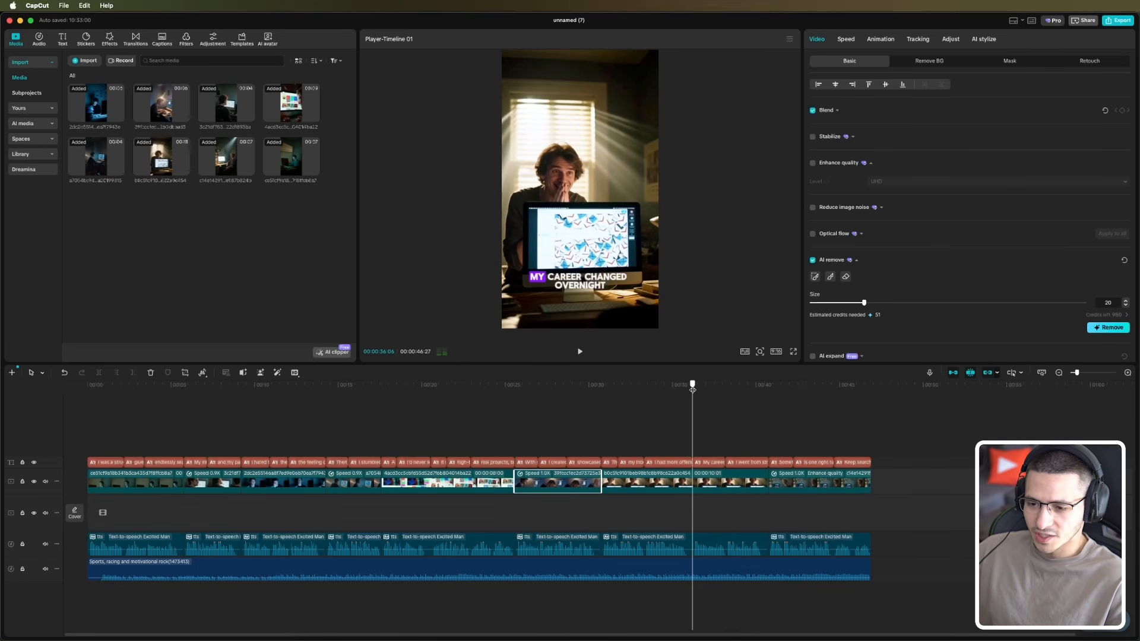
left_click(694, 487)
key("space")
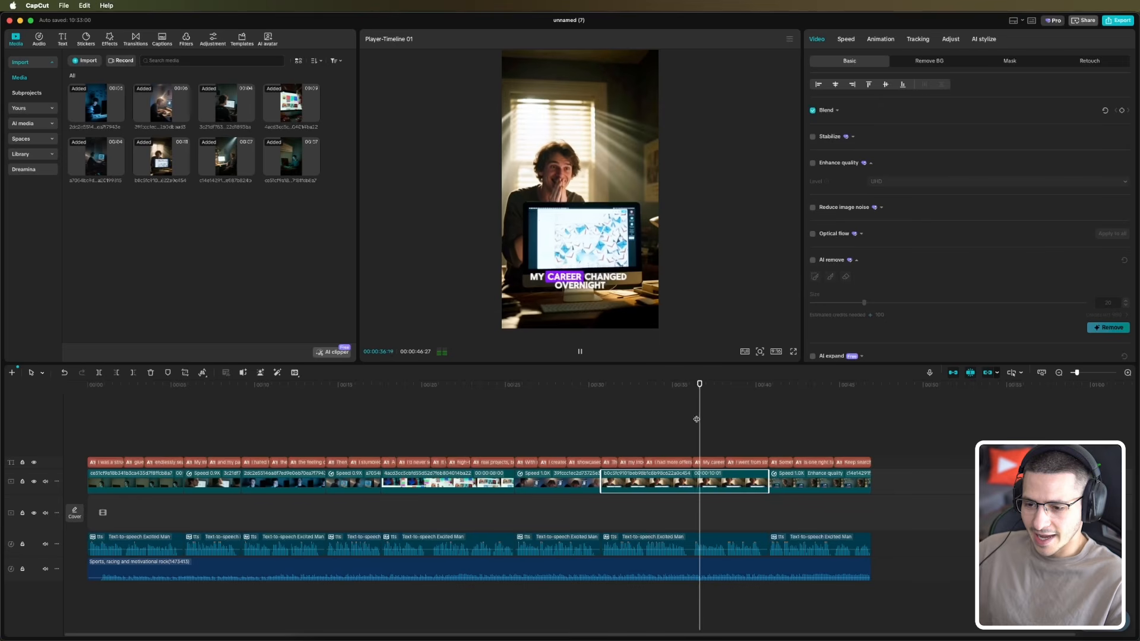
Step: Split the inbox clip at the start of the caption "My career changed overnight" and play back its second part
left_click(692, 385)
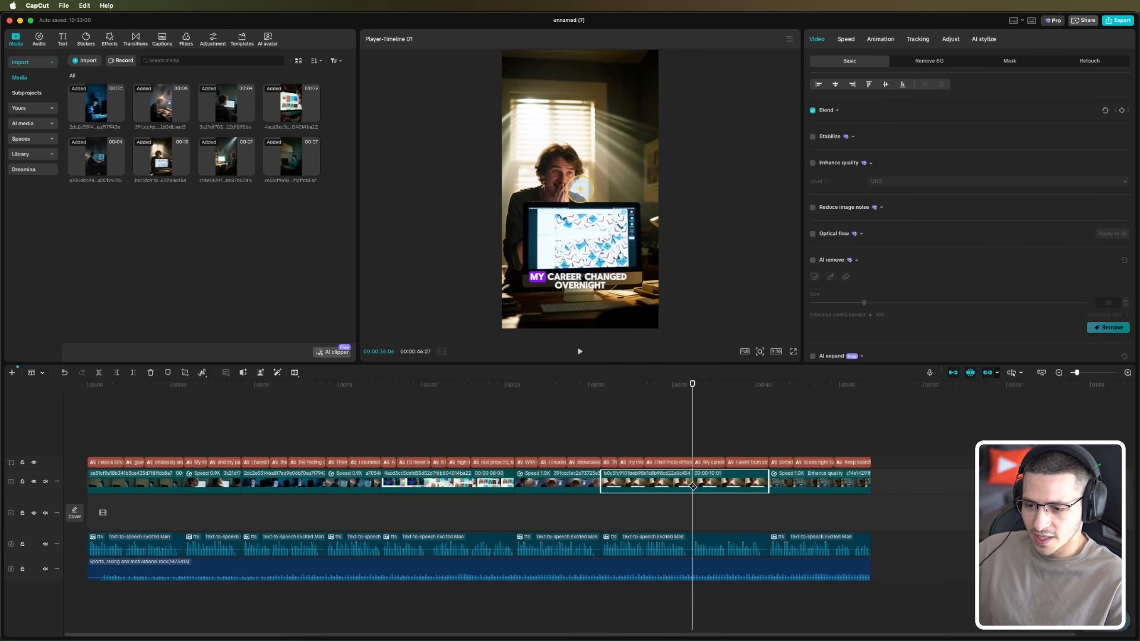
key("super+b")
key("space")
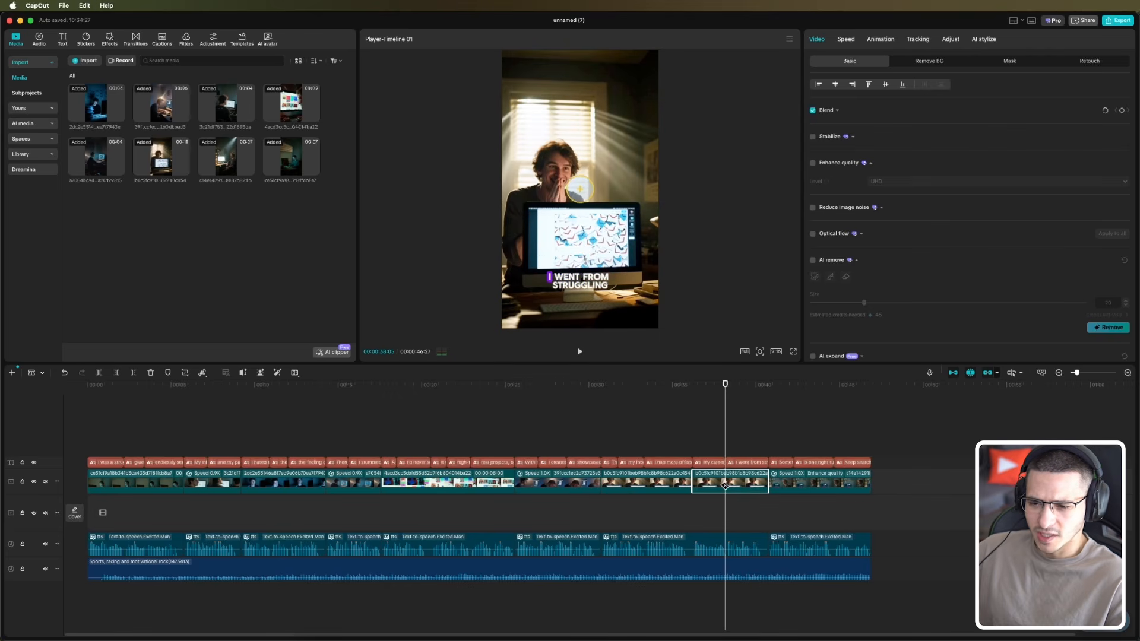
key("super+b")
key("v")
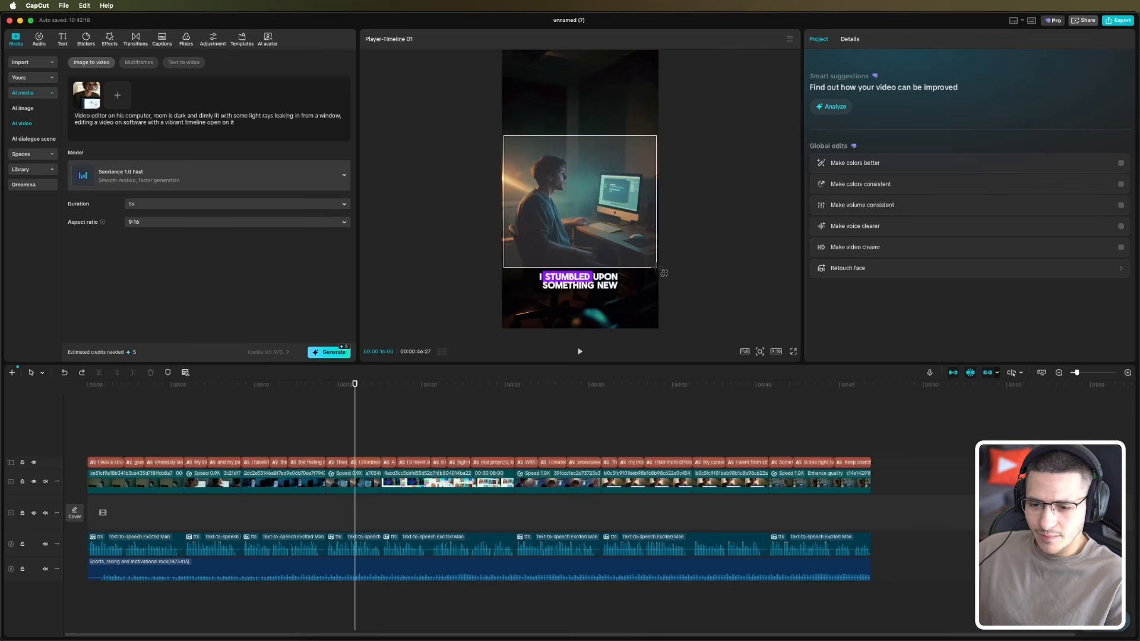
Step: Hide the captions track and capture a full-frame screenshot of the preview showing the editor at his desk
left_click_drag(657, 268, 657, 270)
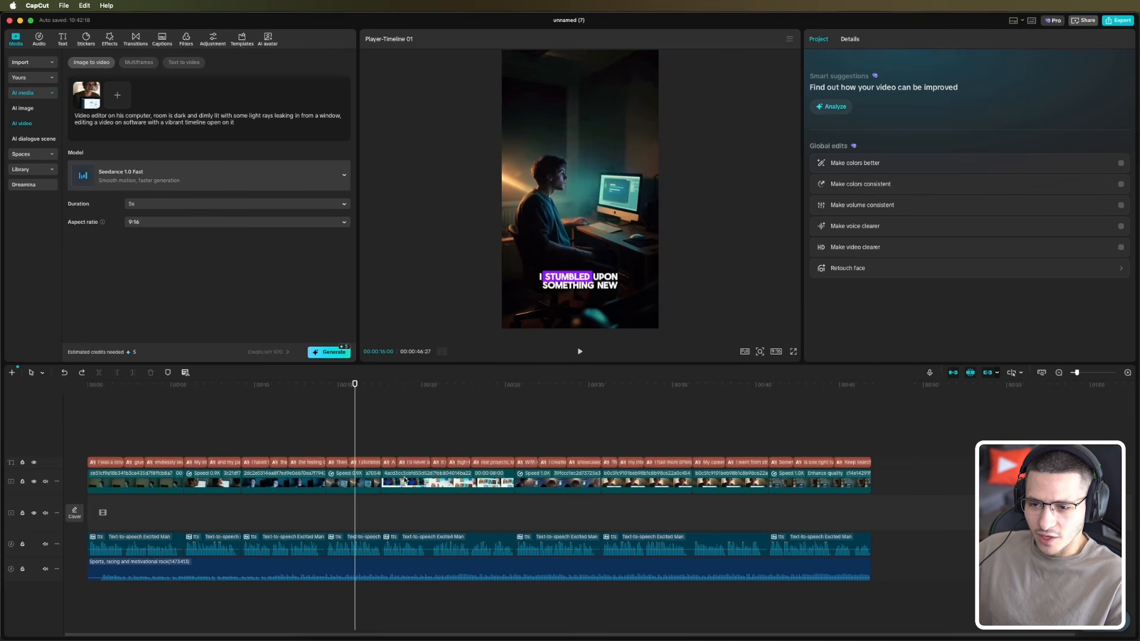
left_click(34, 463)
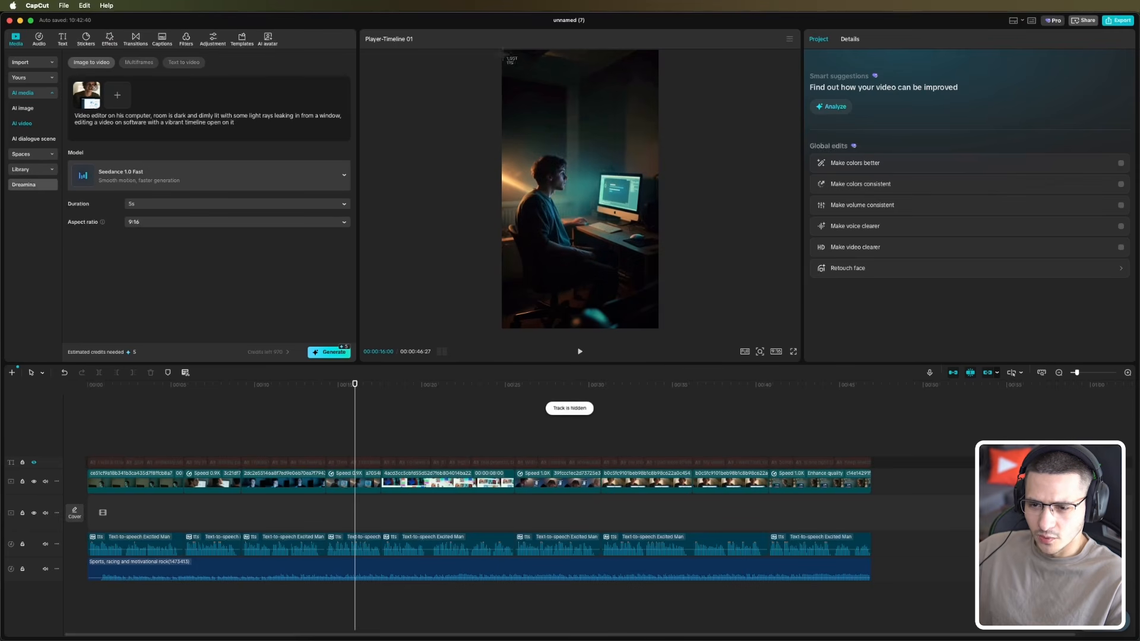
left_click_drag(503, 49, 659, 329)
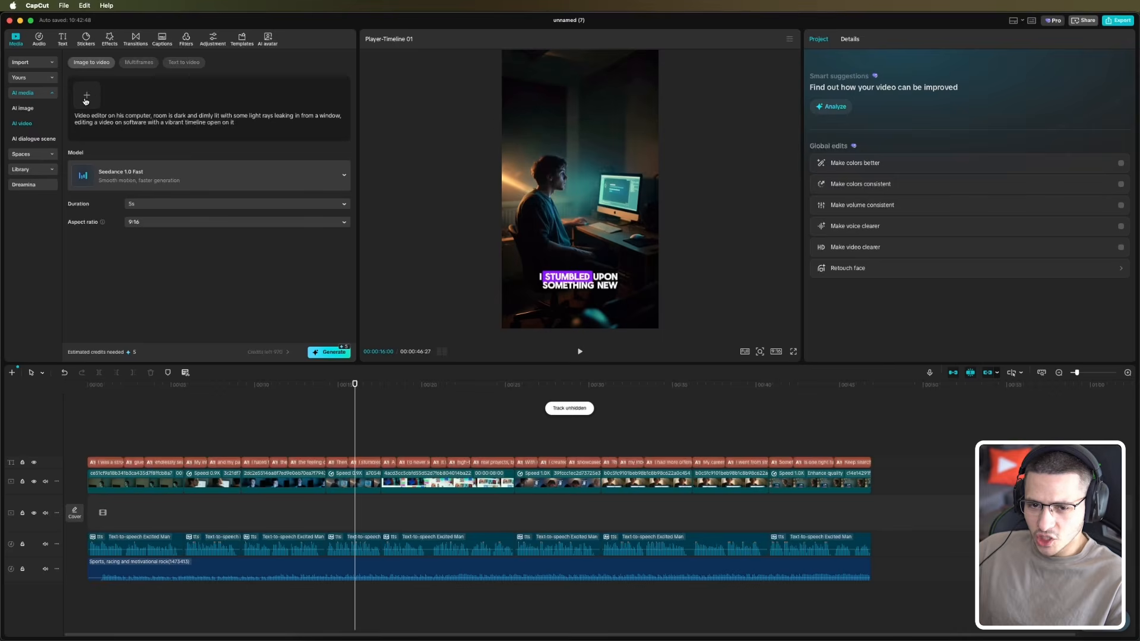
Step: Generate a 5 s, 9:16 AI video using the 10.42.44 screenshot as reference, adding "Editor is excited and happy" to the prompt
left_click(87, 99)
left_click(495, 305)
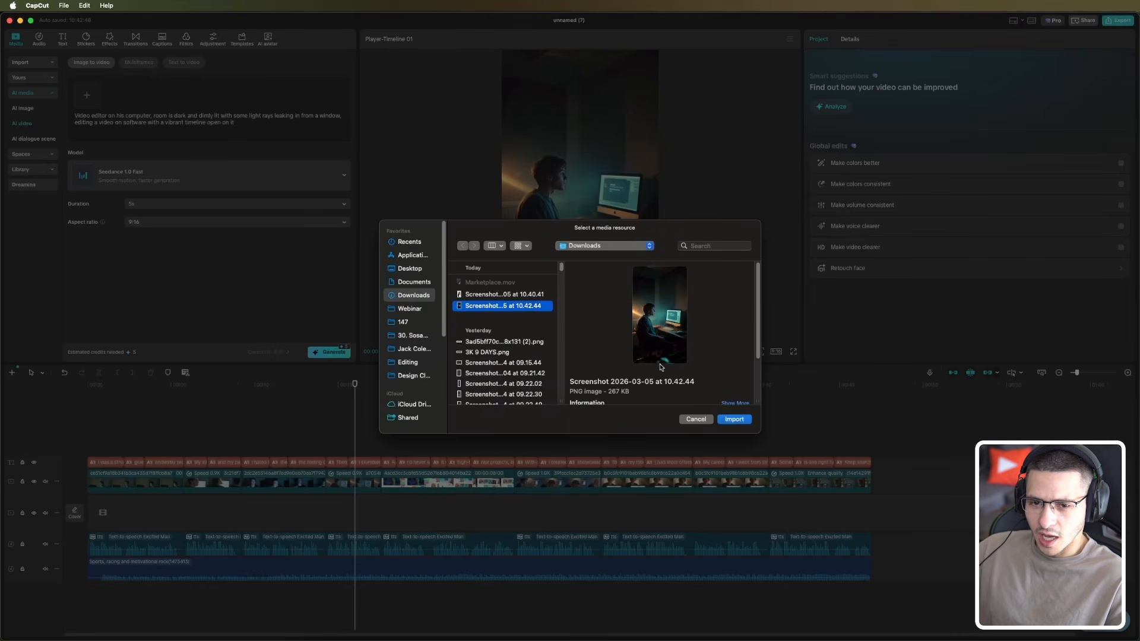
left_click(735, 419)
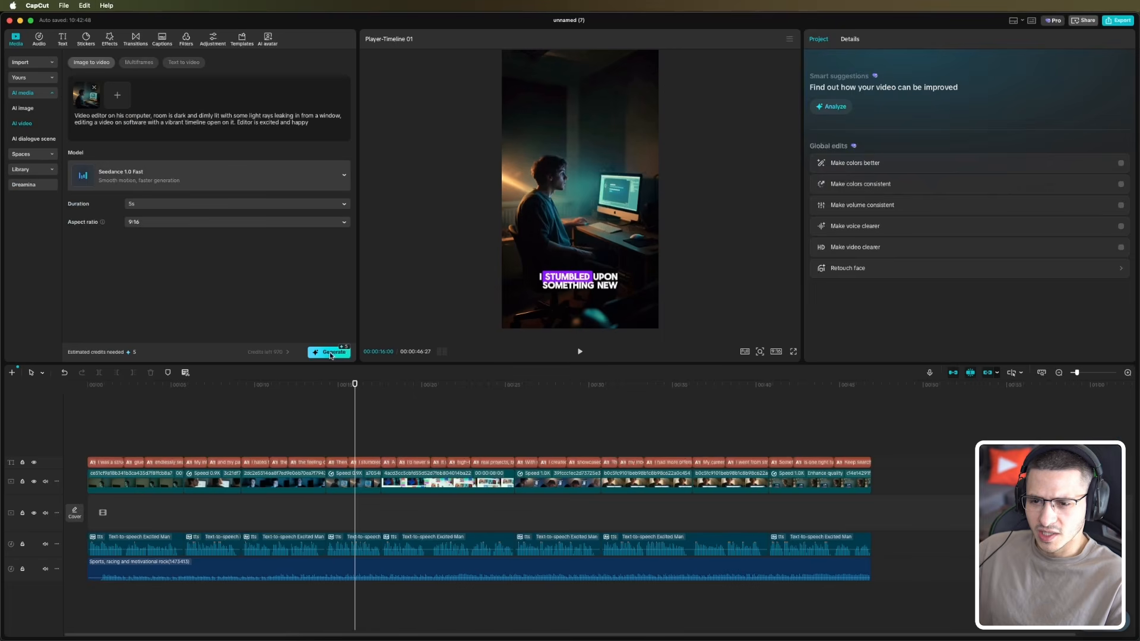
left_click(329, 351)
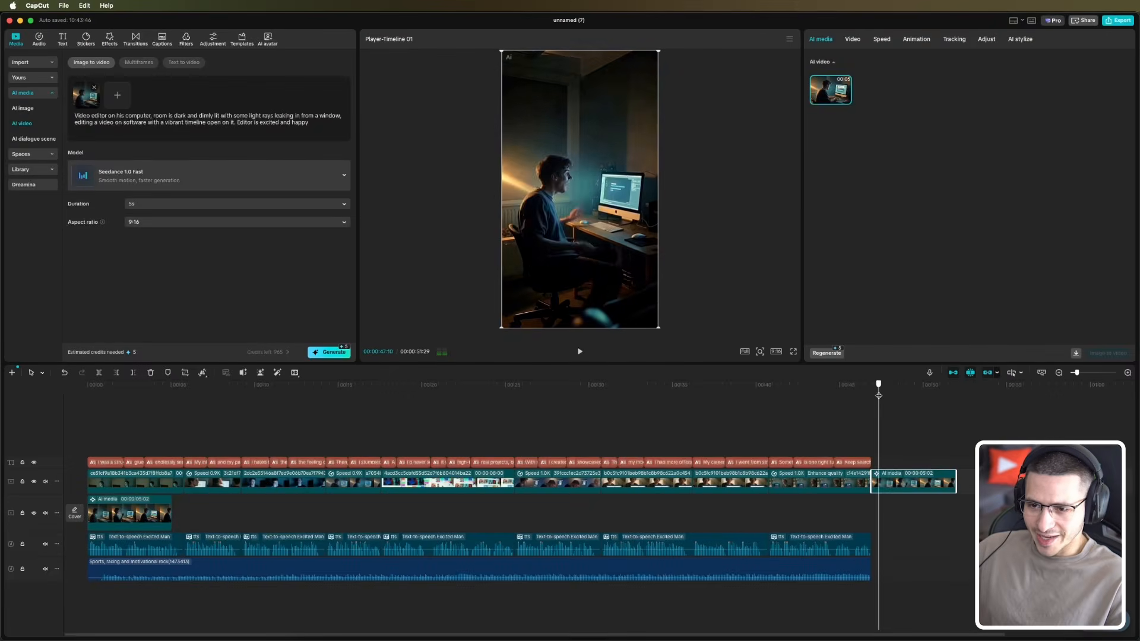
Step: Move the generated clip to the "My career changed overnight" split and delete the old second part of the inbox clip
left_click_drag(878, 396, 694, 401)
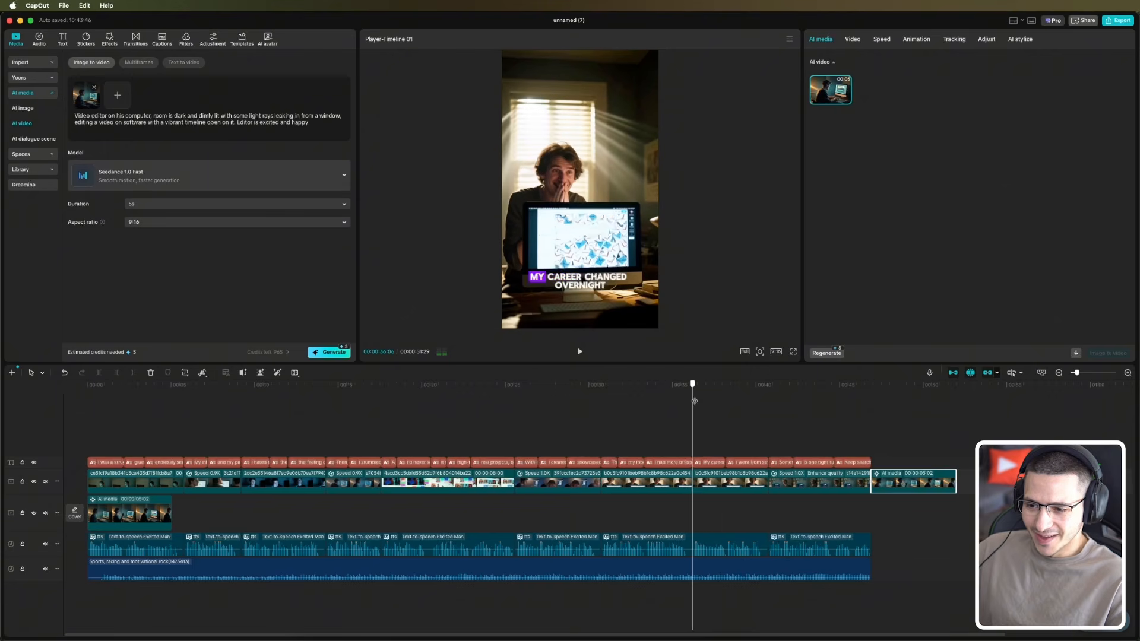
left_click_drag(894, 482, 720, 480)
left_click(717, 490)
key("Delete")
Step: Play back the timeline from just before the new AI clip to check how it fits the captions
left_click(665, 395)
key("space")
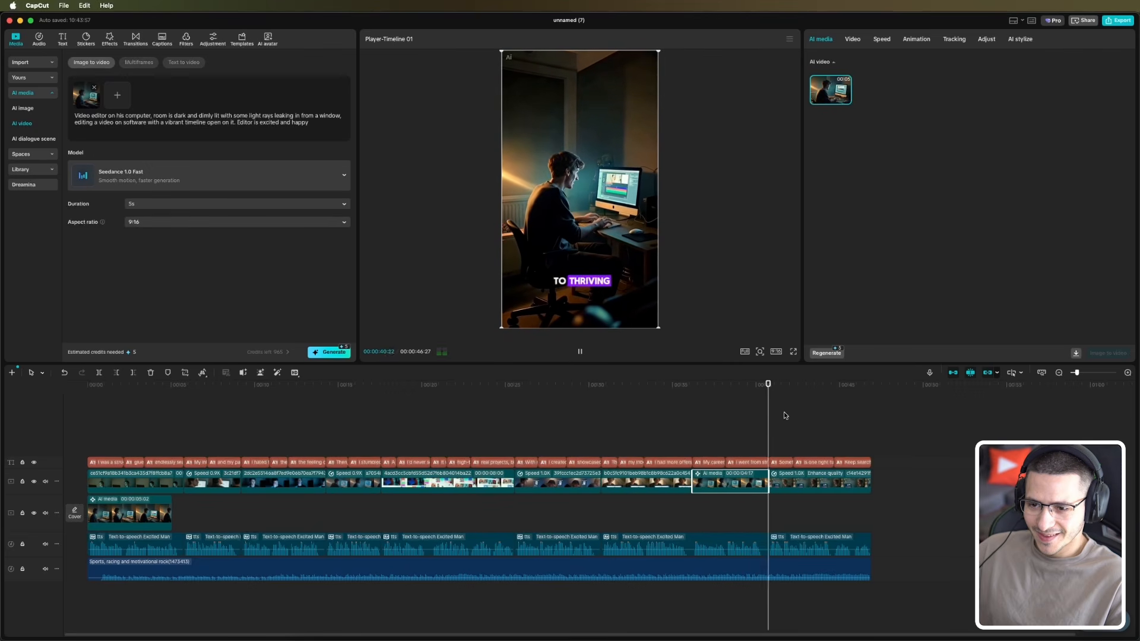
left_click(694, 396)
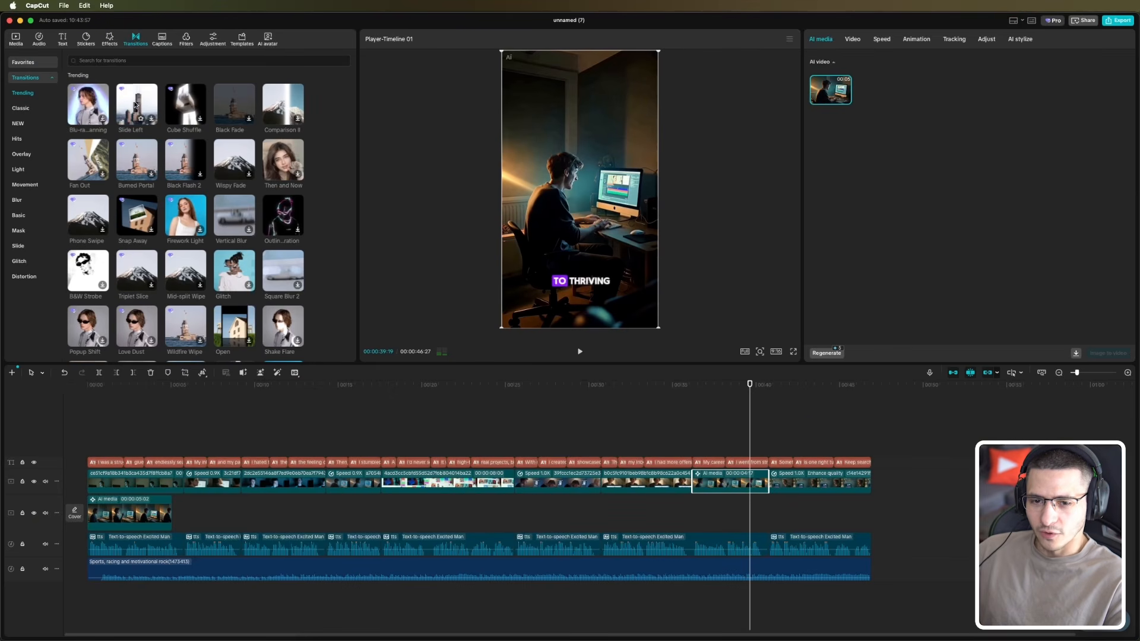
Step: Add the Slide Left transition between the inbox clip and the new AI clip, creating duplicate frames, and review the result
left_click_drag(135, 105, 696, 482)
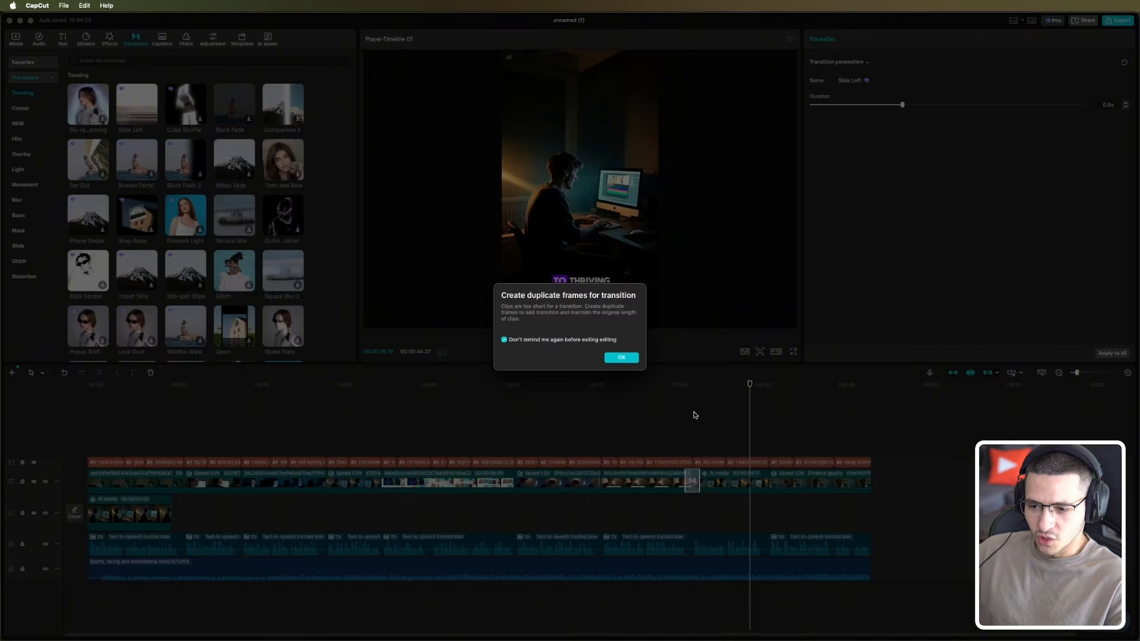
left_click(630, 359)
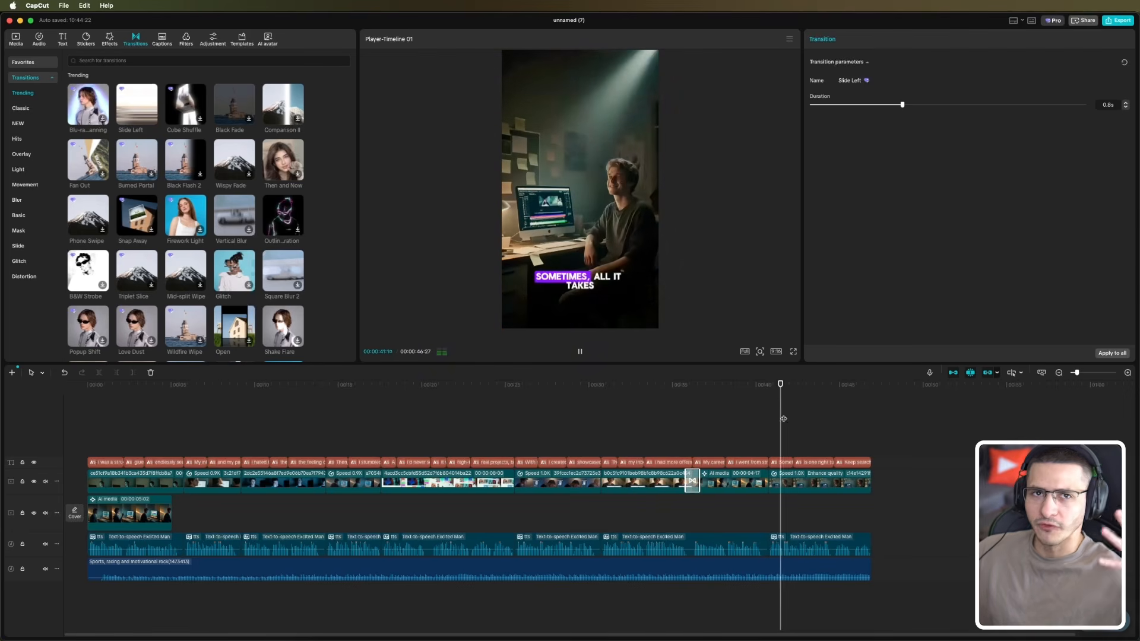
left_click(776, 389)
left_click(774, 390)
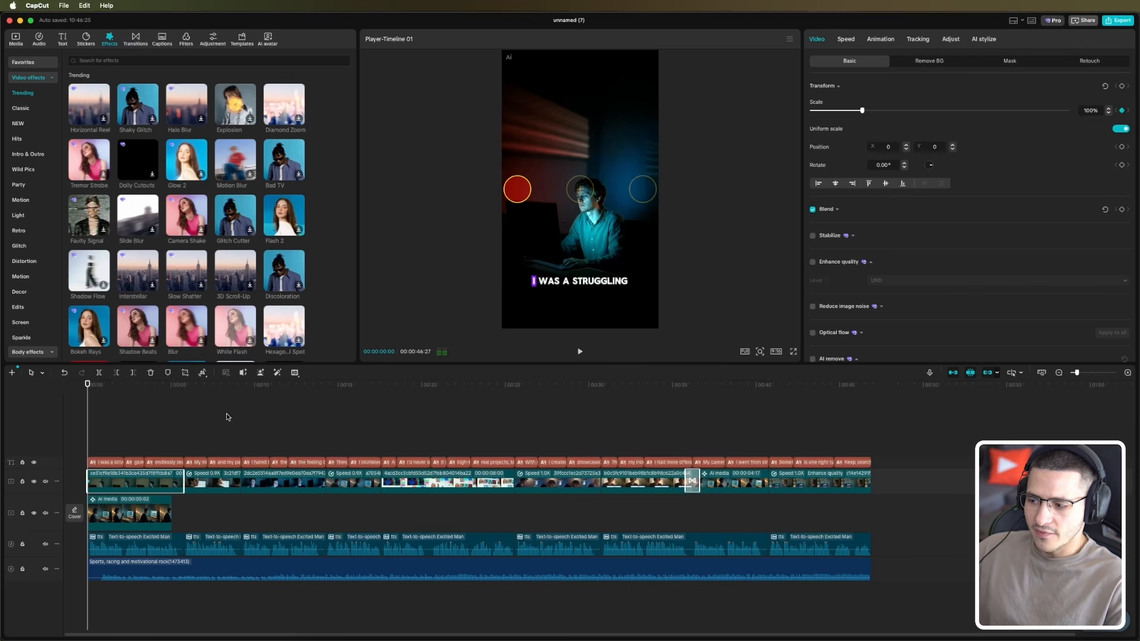
Step: Keyframe the first clip's scale to 115% at its end and play back the zoom from the start
left_click(185, 389)
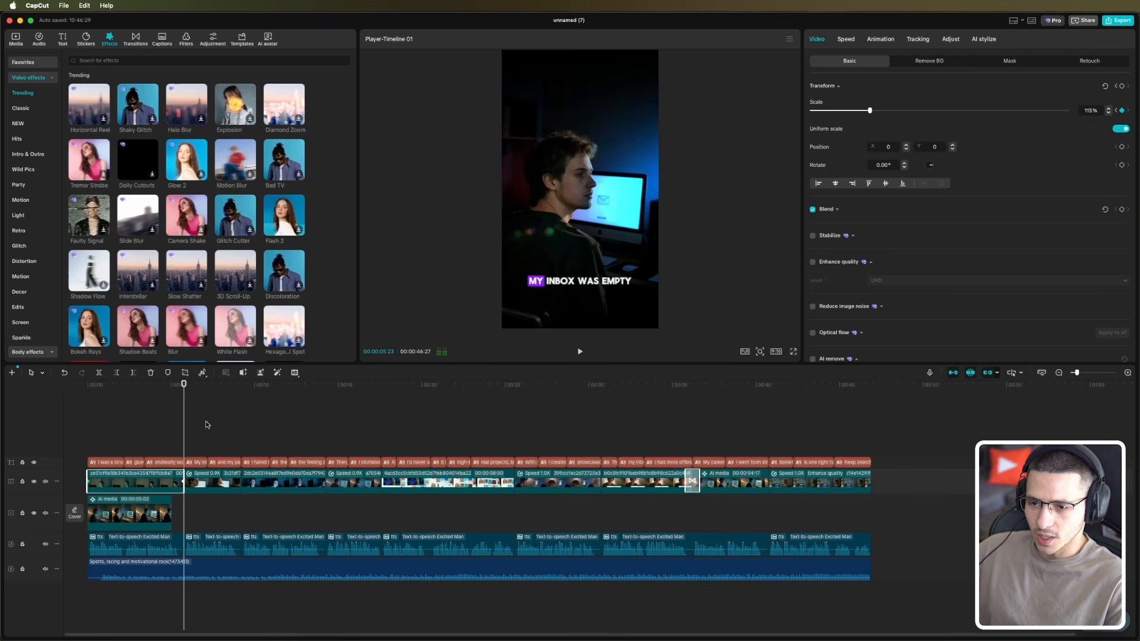
left_click_drag(178, 389, 87, 389)
key("space")
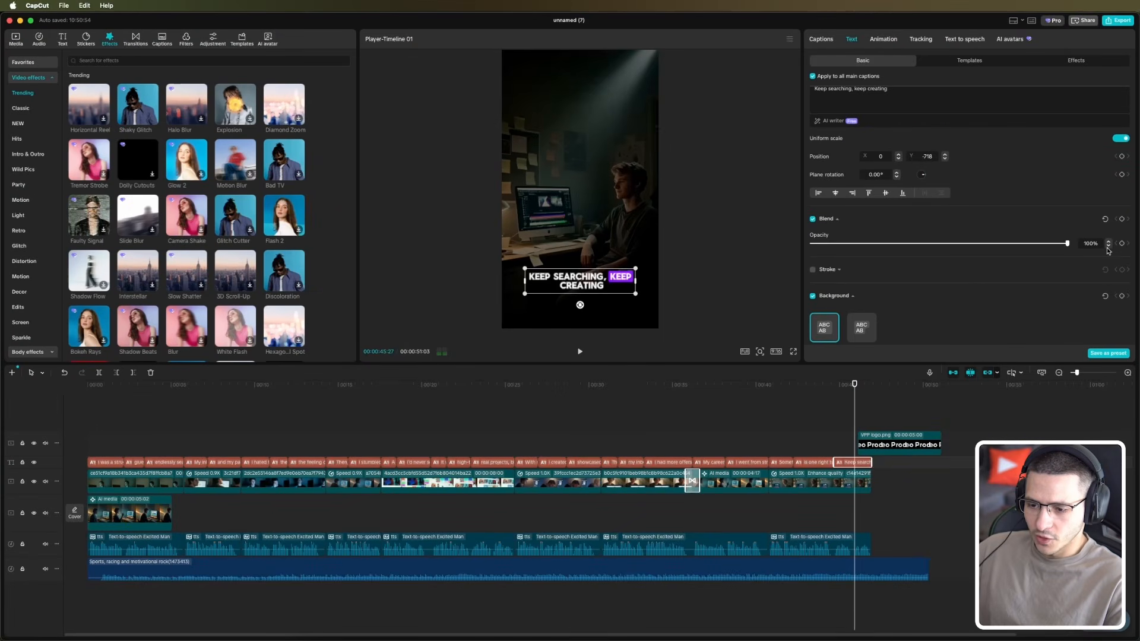
Step: Add an opacity keyframe at the end of the "Keep searching, keep creating" caption to fade it out, and play back the ending
left_click(870, 384)
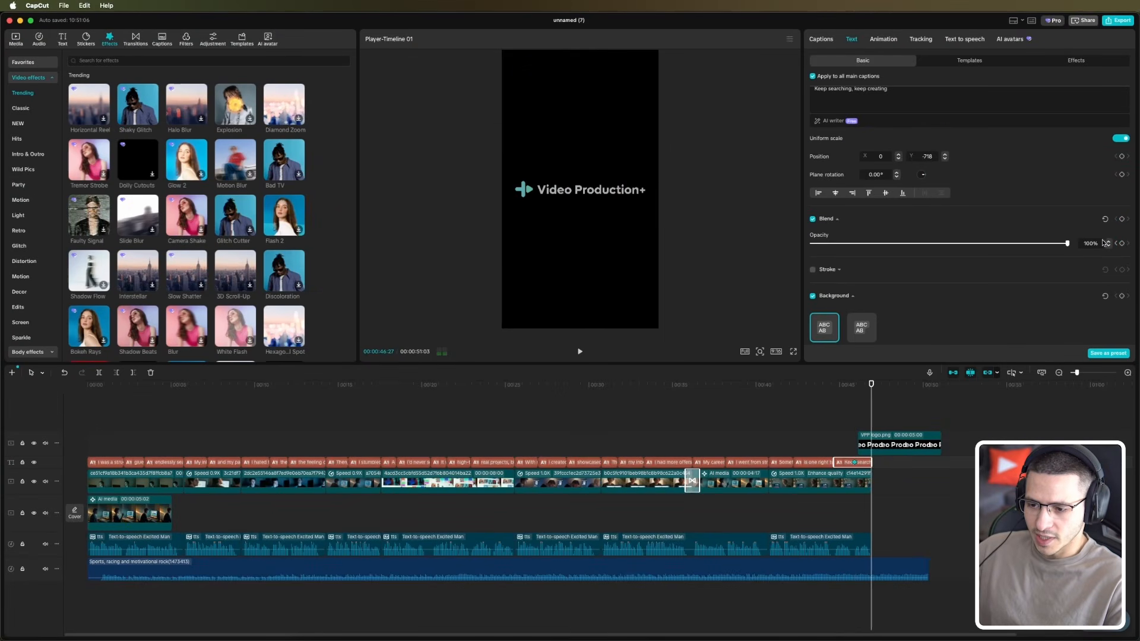
left_click(833, 386)
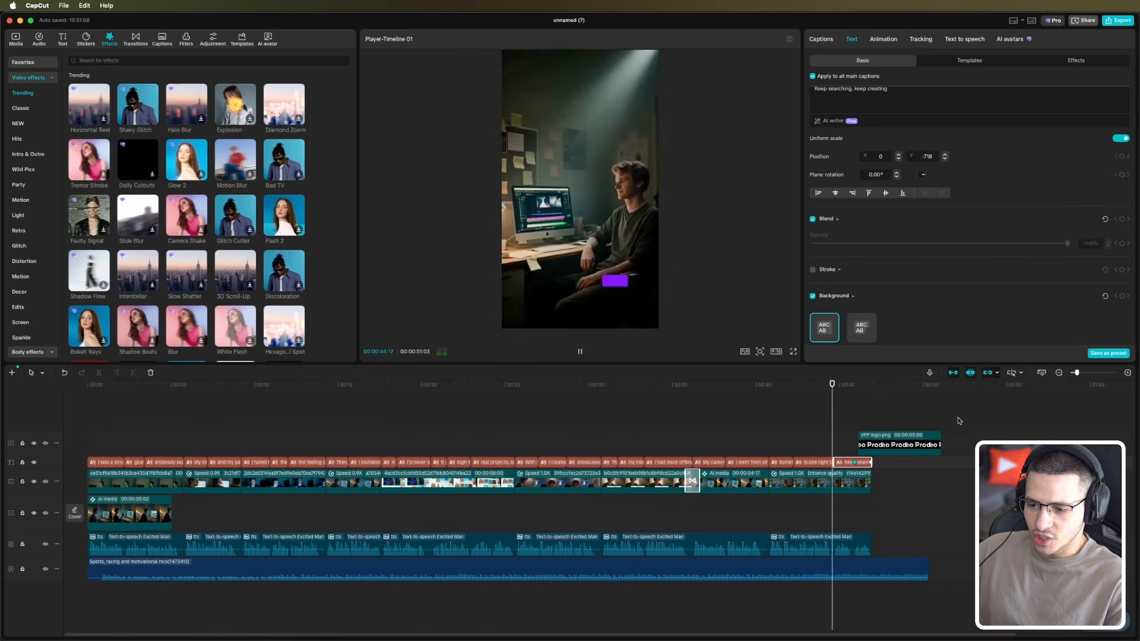
left_click(978, 415)
left_click(827, 386)
key("space")
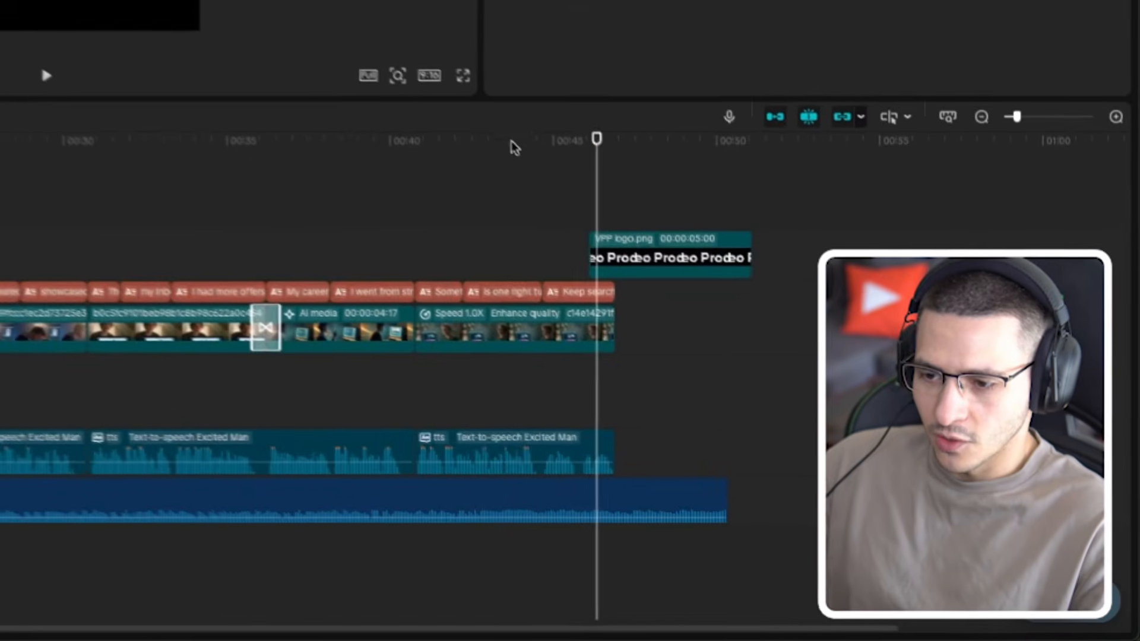
Step: Check the timing around the start of the logo clip and select the "Keep searching, keep creating" caption
left_click(604, 215)
left_click_drag(608, 216, 574, 214)
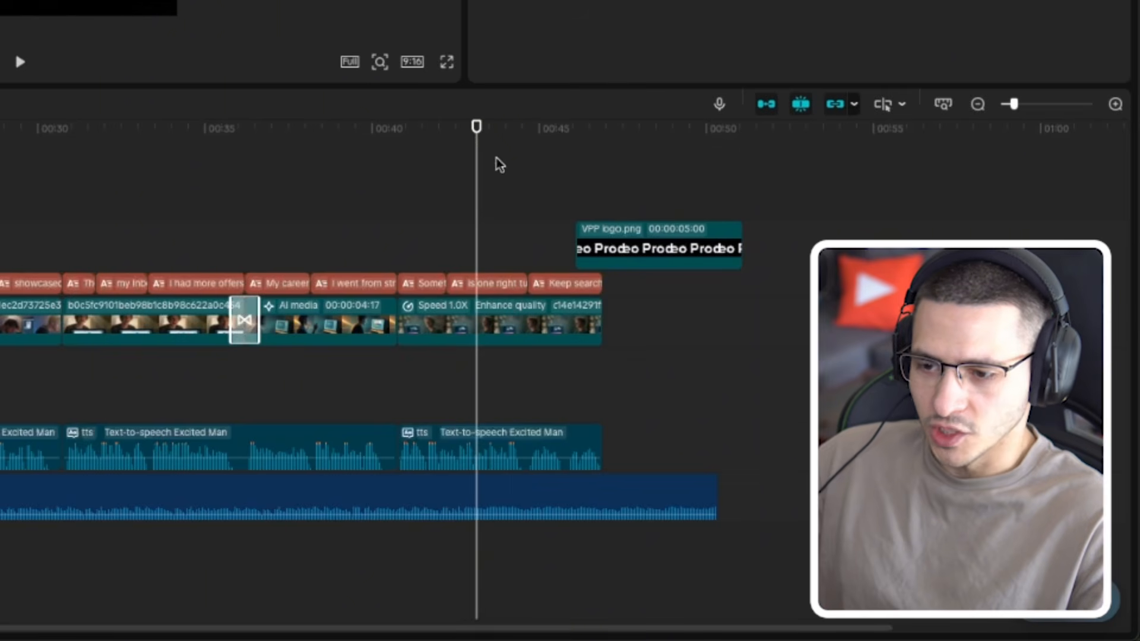
left_click(543, 284)
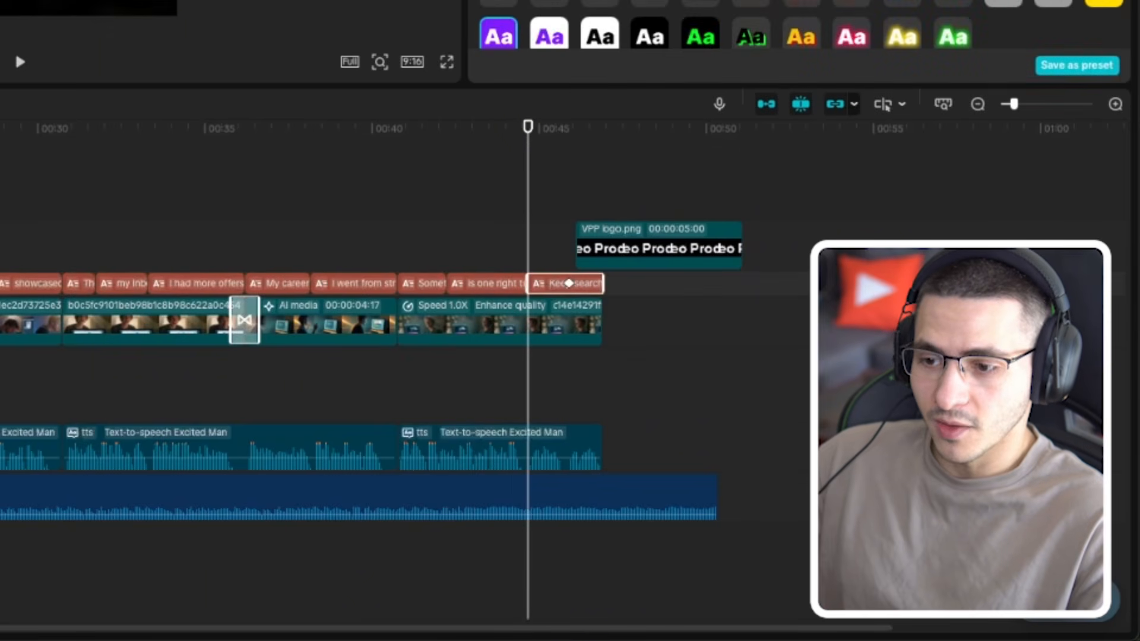